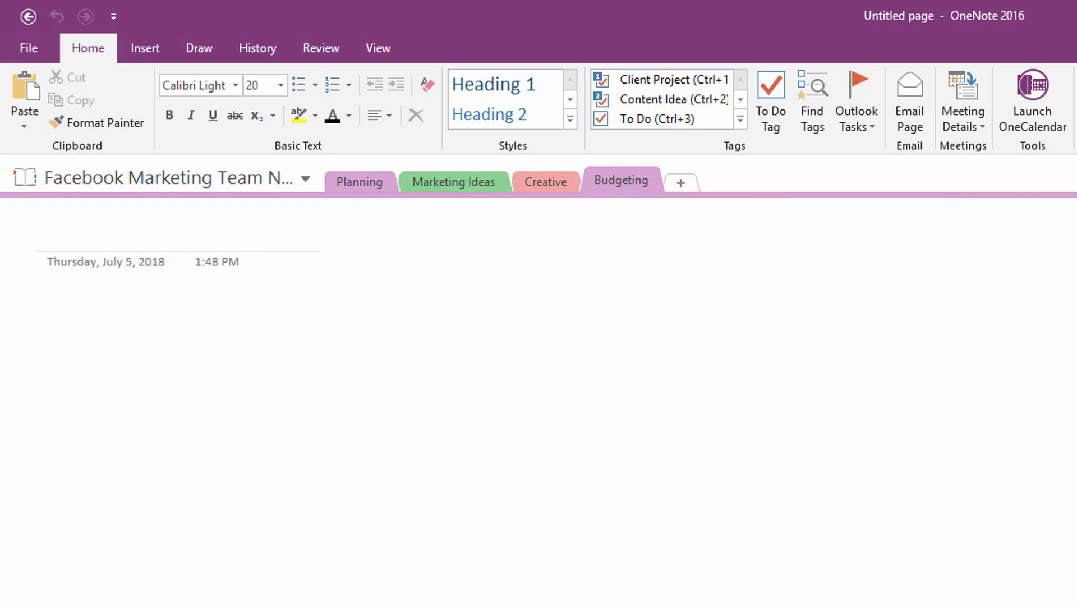
# - Rename the Planning section as "Pre-Project Analysis"
pyautogui.click(378, 189)
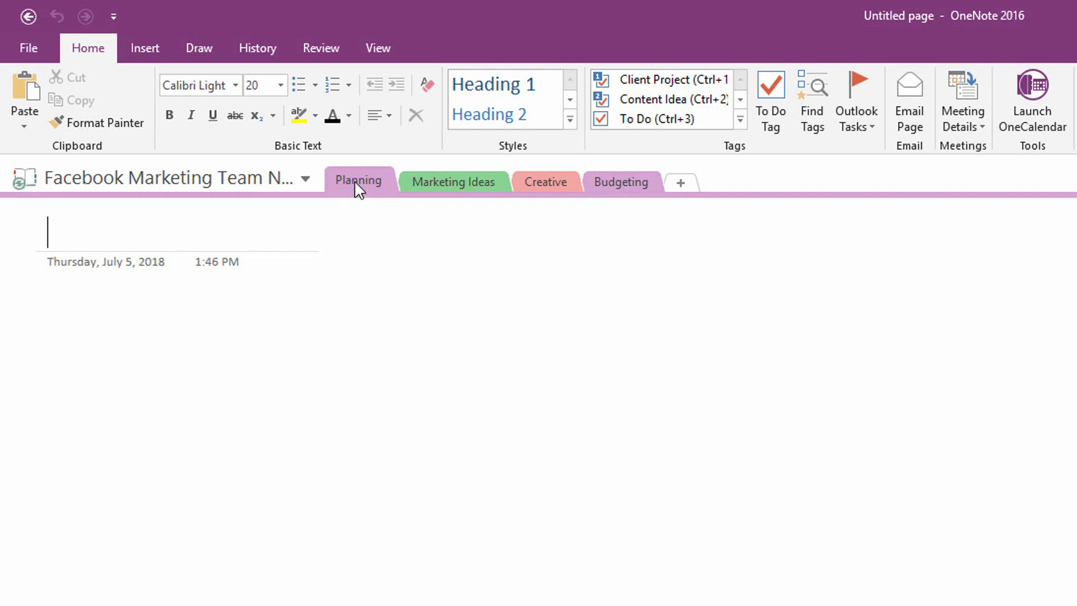
pyautogui.rightClick(355, 180)
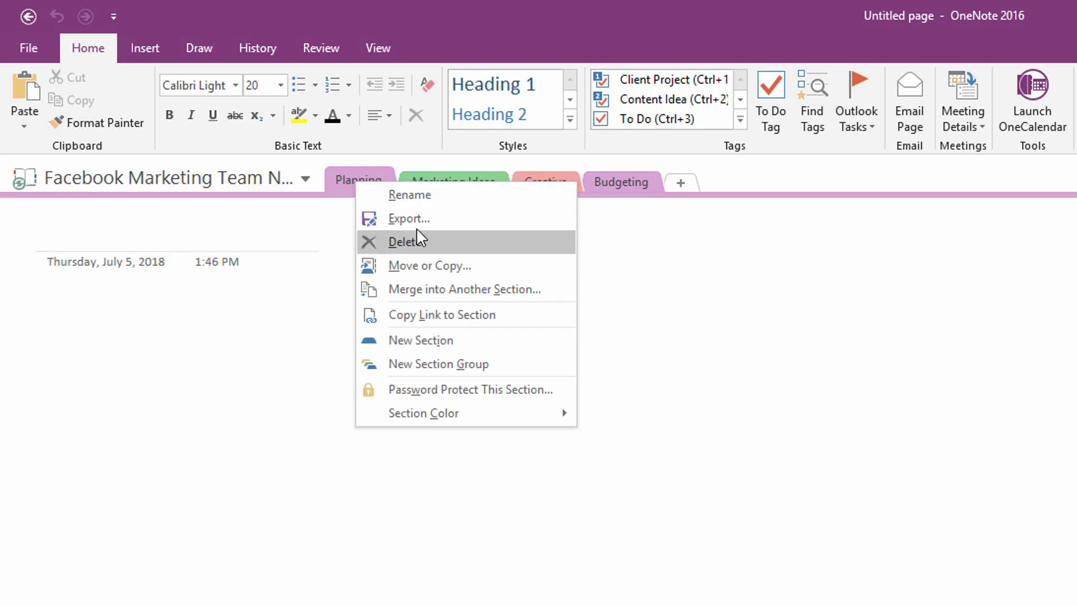
pyautogui.click(438, 203)
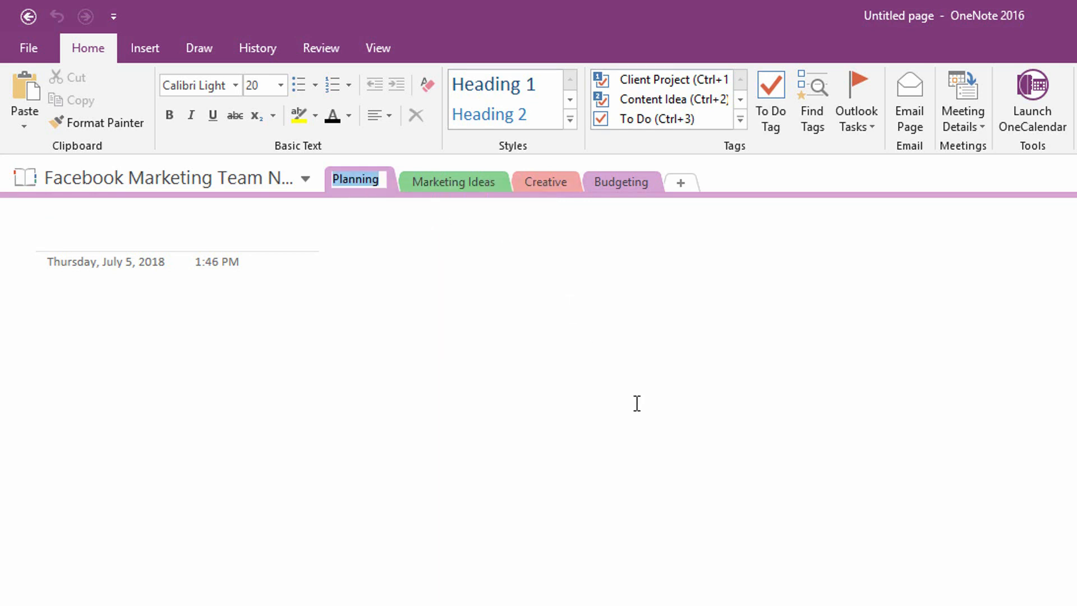
pyautogui.write('Pre-')
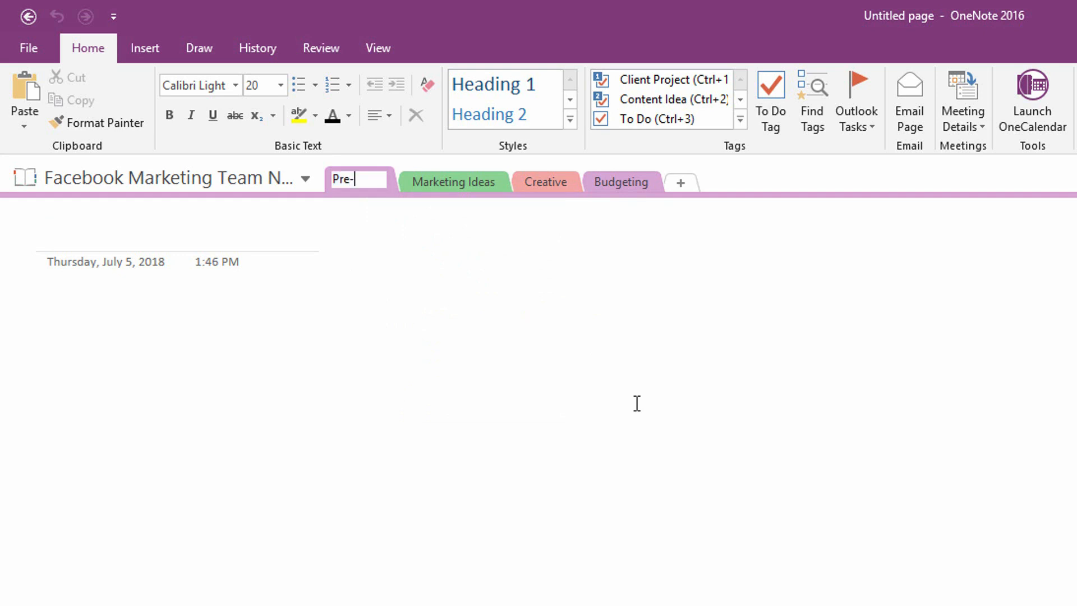
pyautogui.write('Project Ana')
pyautogui.write('lysis')
pyautogui.press('Return')
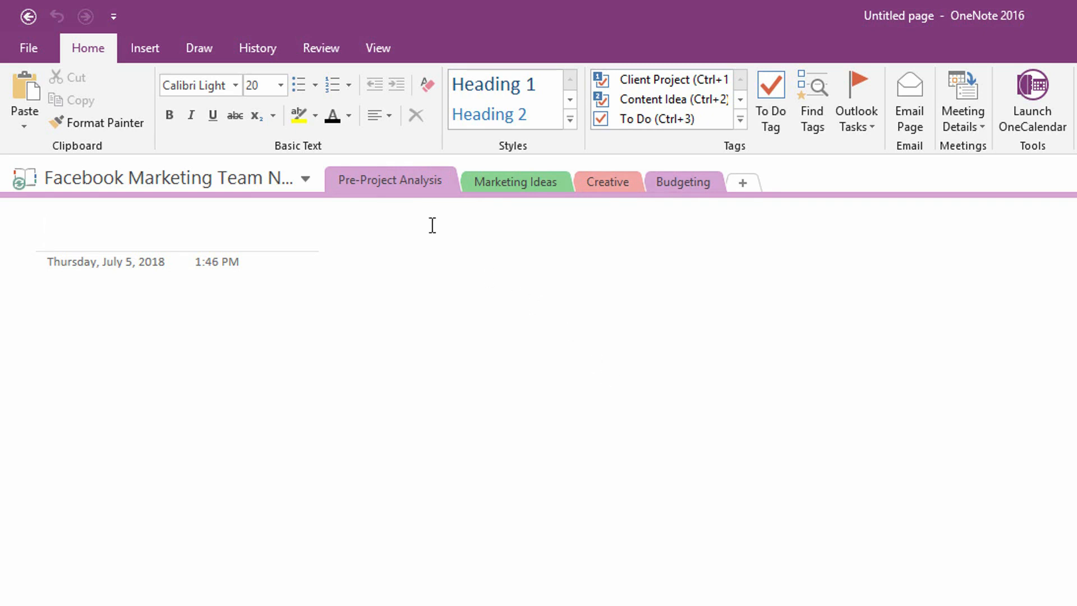
# - Change the Pre-Project Analysis section's color to Blue
pyautogui.rightClick(405, 184)
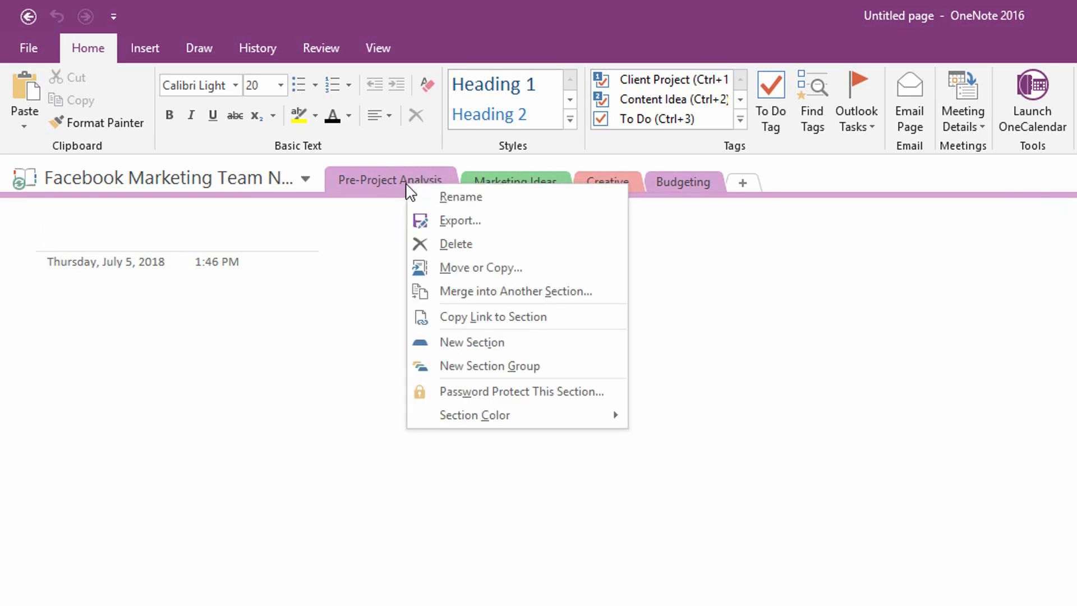
pyautogui.moveTo(522, 433)
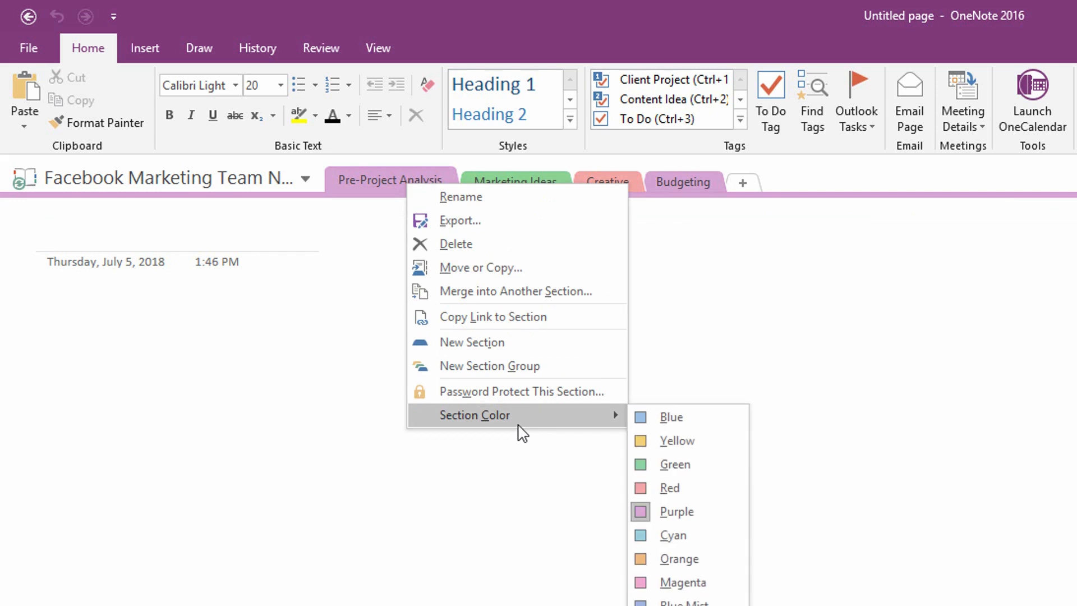
pyautogui.click(659, 416)
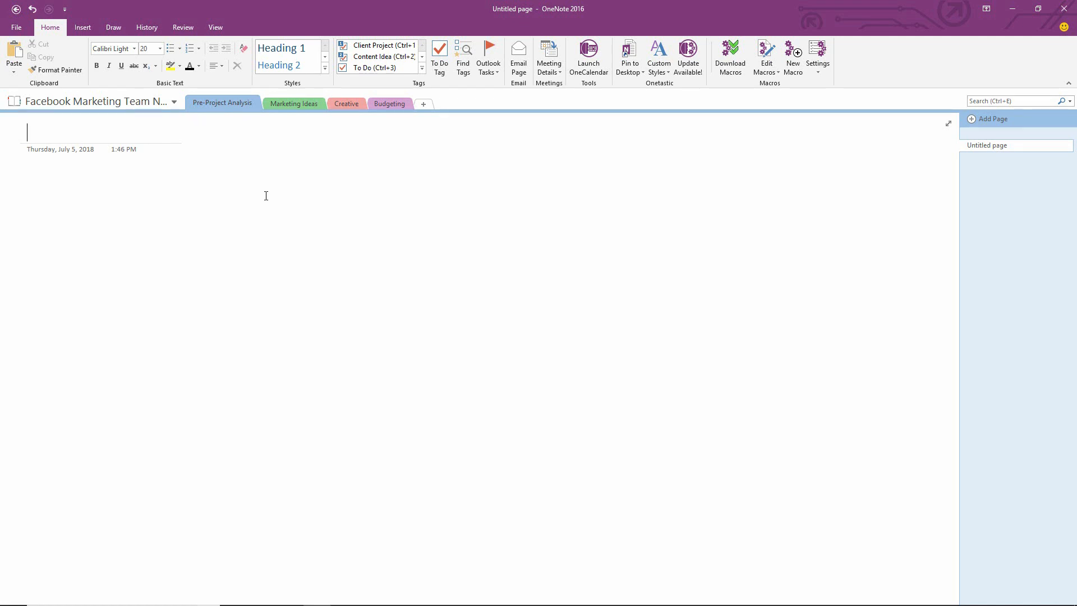
# - Title the untitled page in the Pre-Project Analysis section "Initial Ideation by Executives"
pyautogui.write('Initi')
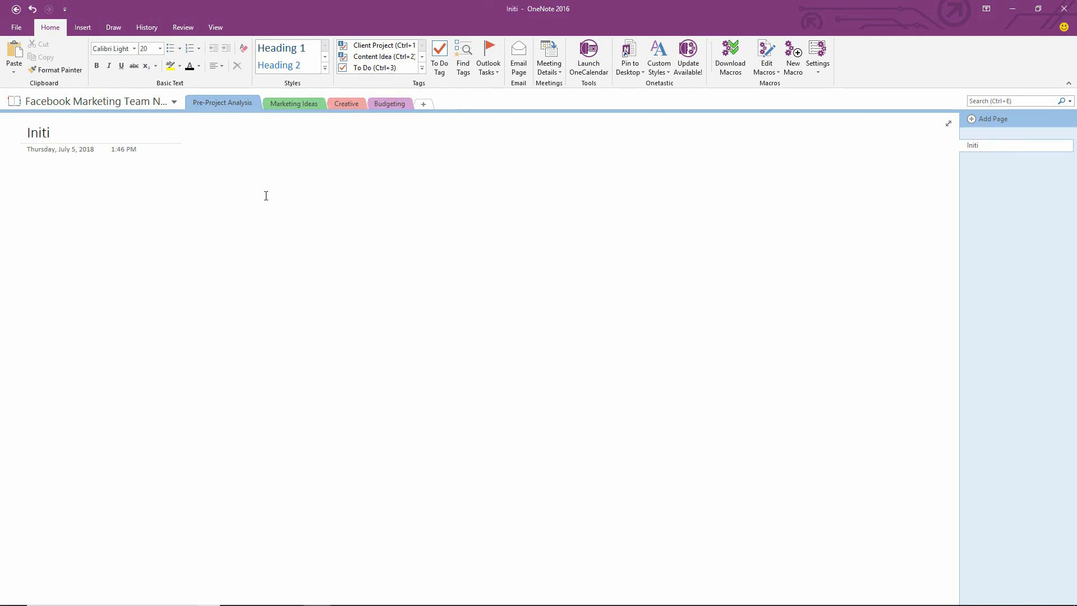
pyautogui.write('al Ideation b')
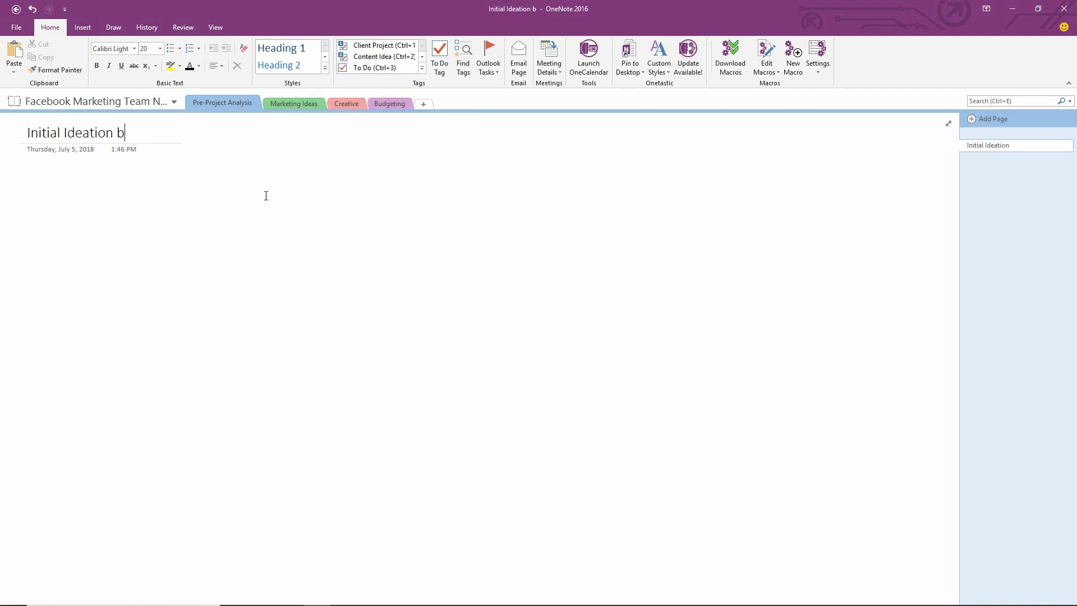
pyautogui.write('y Exectuvie')
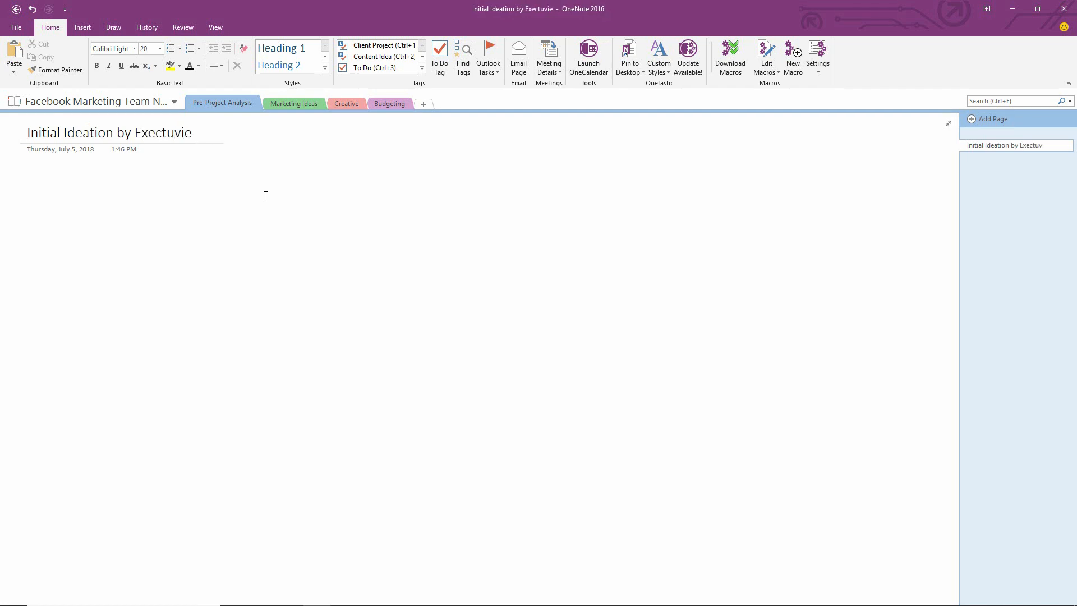
pyautogui.press('BackSpace')
pyautogui.press('BackSpace')
pyautogui.press('BackSpace')
pyautogui.press('BackSpace')
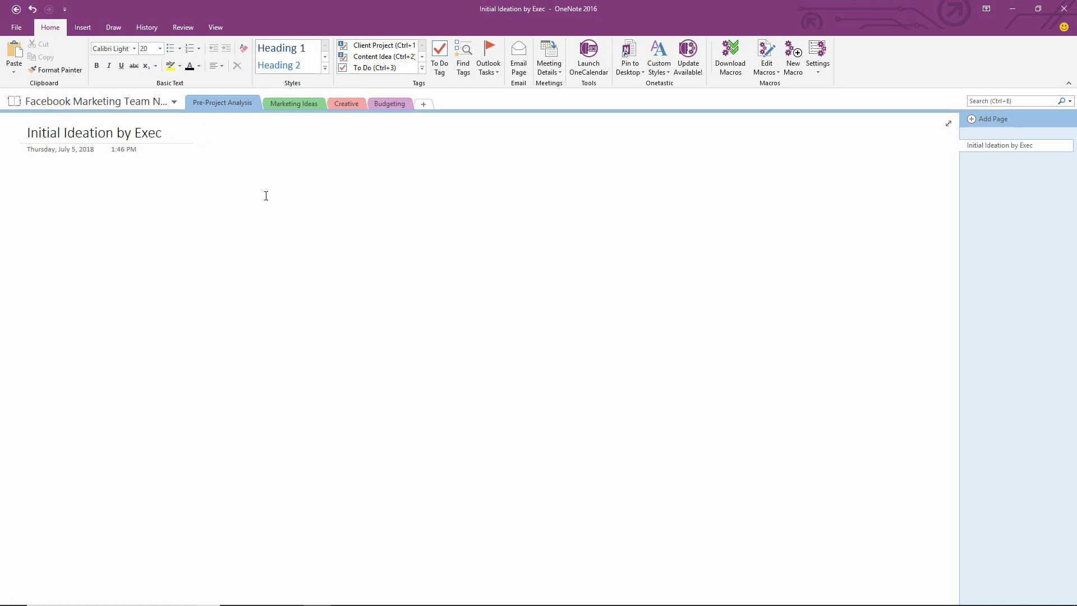
pyautogui.write('utives')
pyautogui.press('Return')
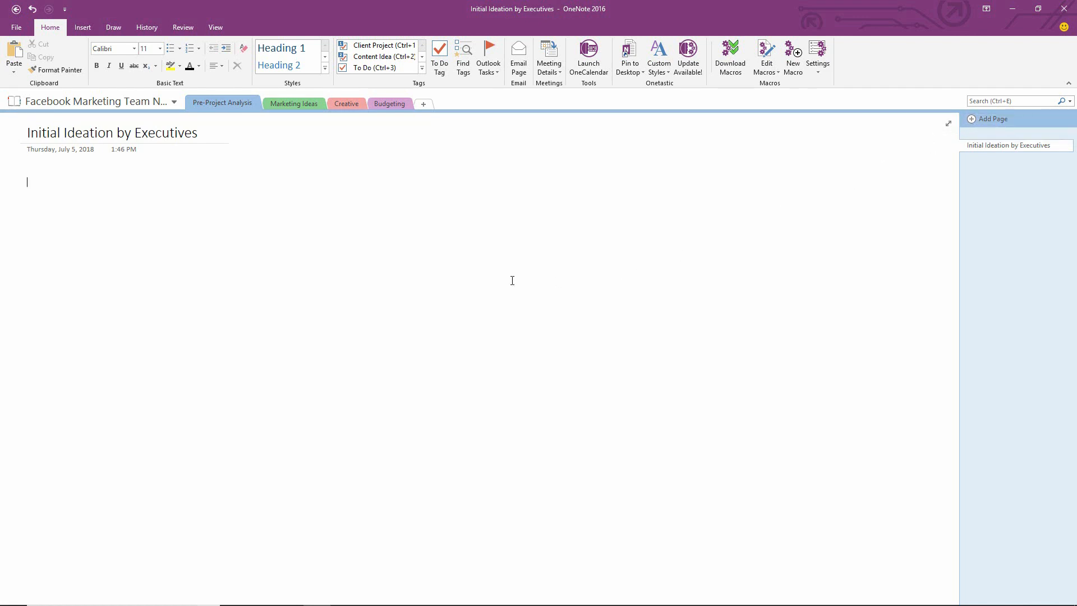
# - Add a new page to the section and title it "Initial Meeting of Team Members"
pyautogui.hotkey('ctrl', 'n')
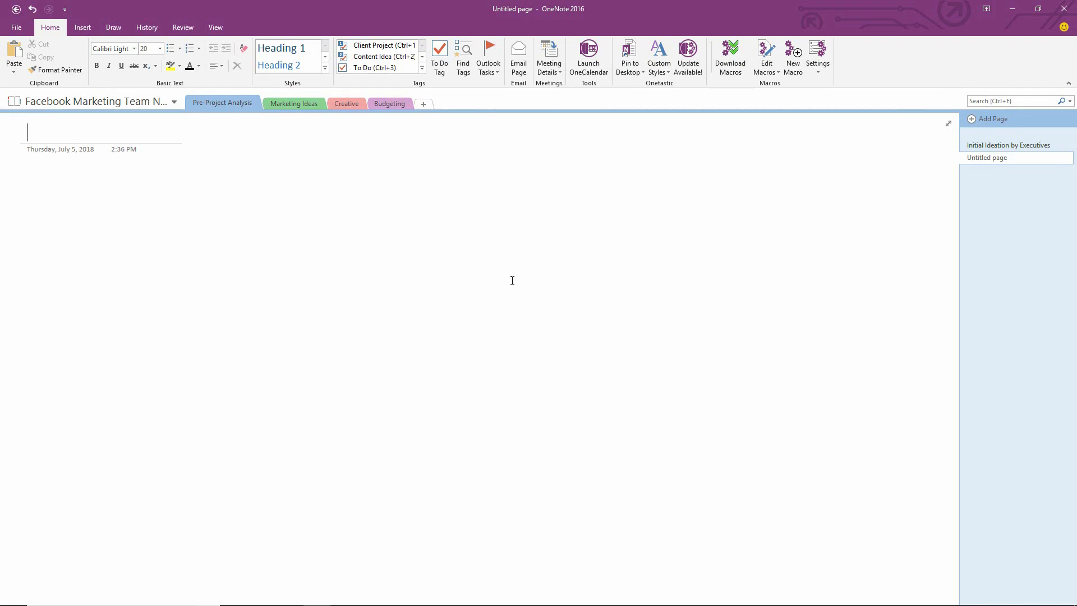
pyautogui.write('Initial ')
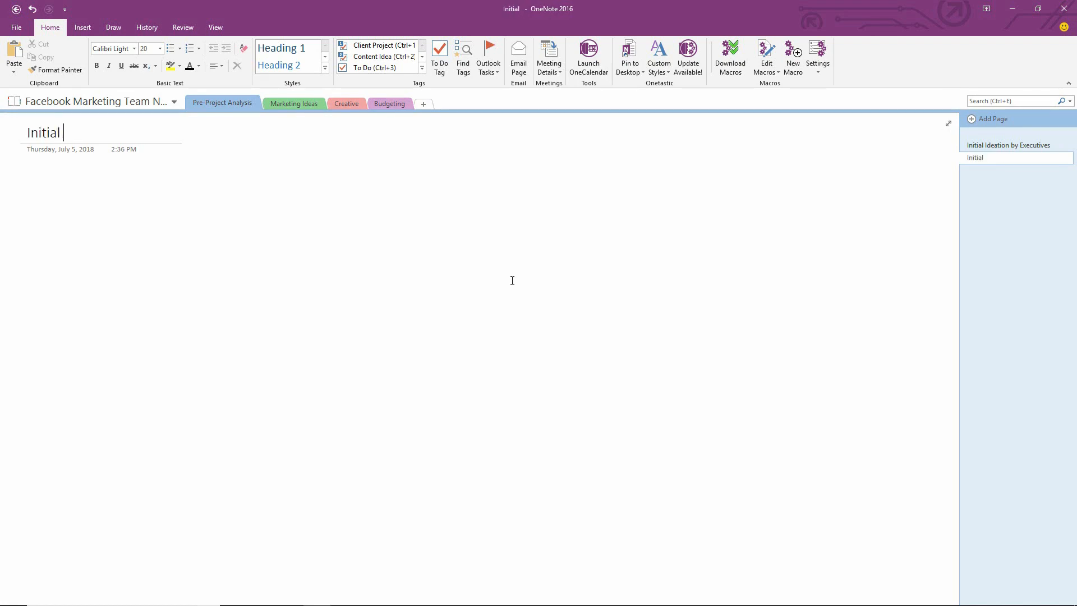
pyautogui.write('Meeting of T')
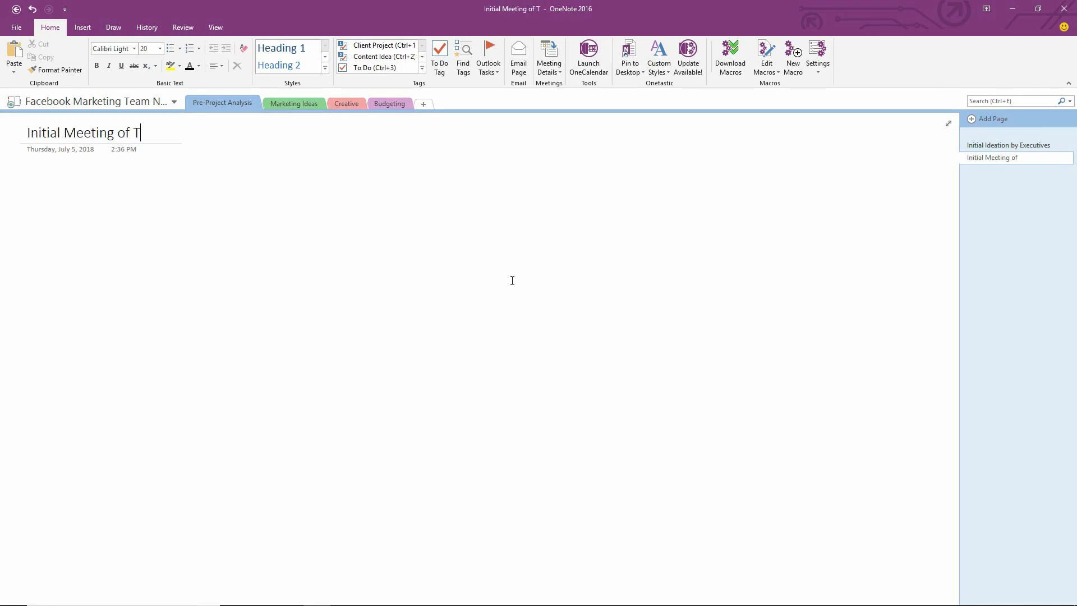
pyautogui.write('eam Members')
pyautogui.press('Return')
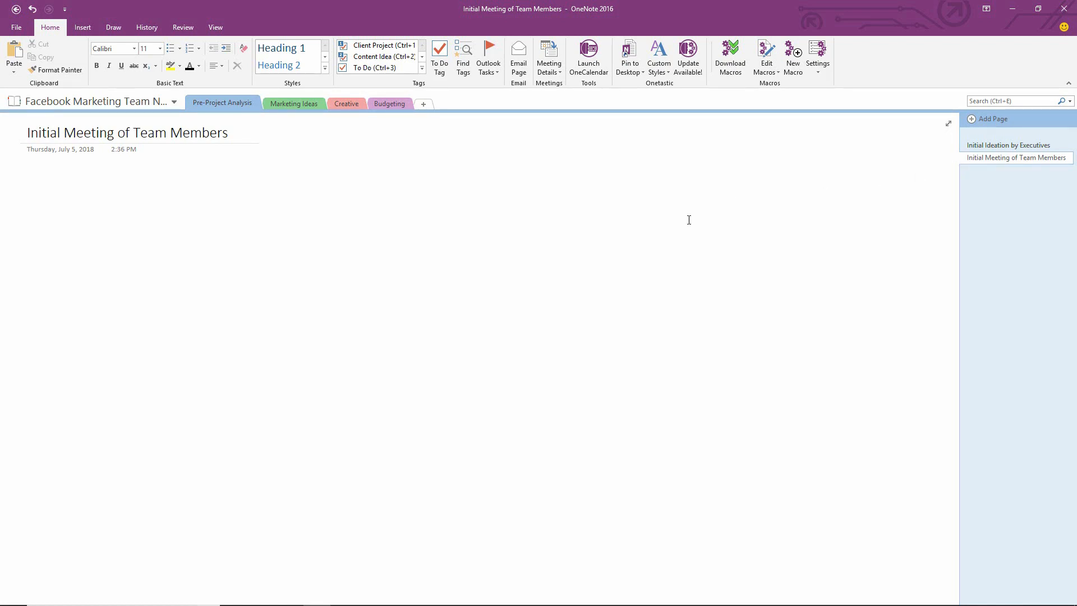
# - Insert a page directly below Initial Ideation by Executives and title it "Discussion with" followed by the first executive's name
pyautogui.moveTo(954, 167)
pyautogui.click(996, 145)
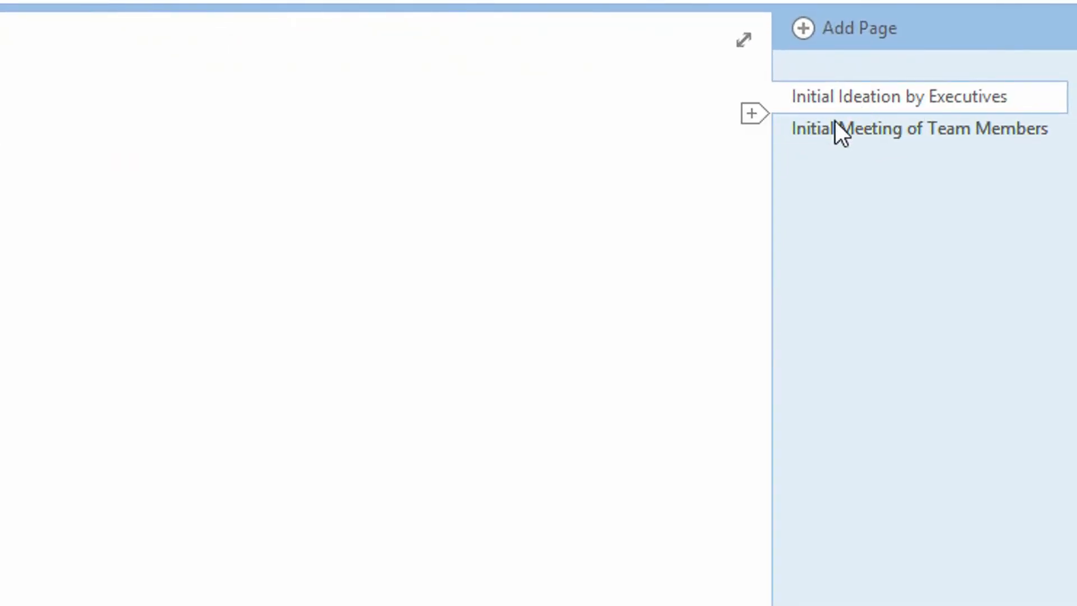
pyautogui.click(756, 119)
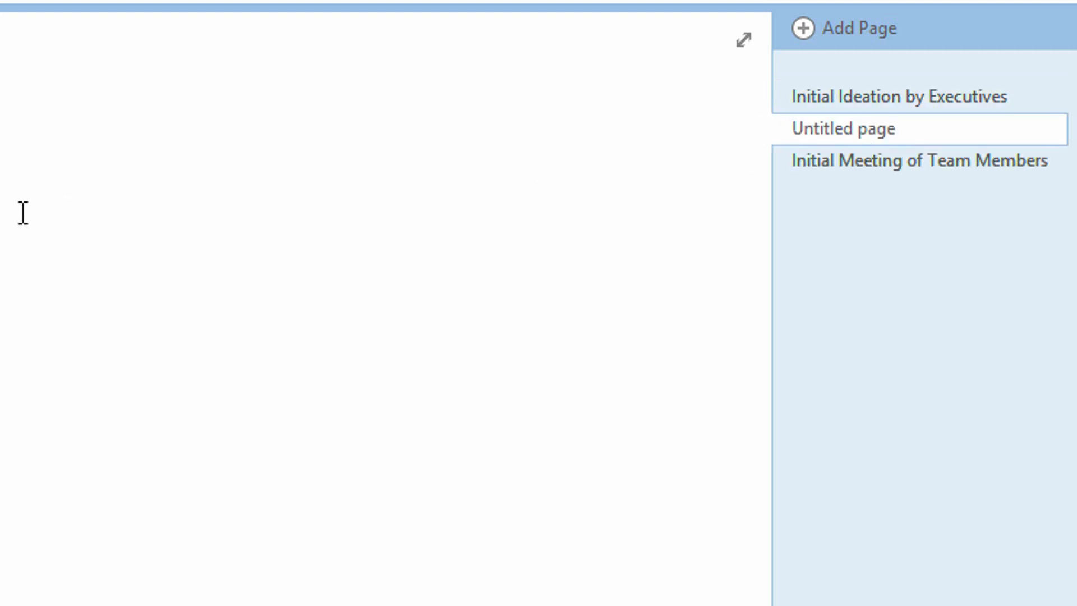
pyautogui.write('Discu')
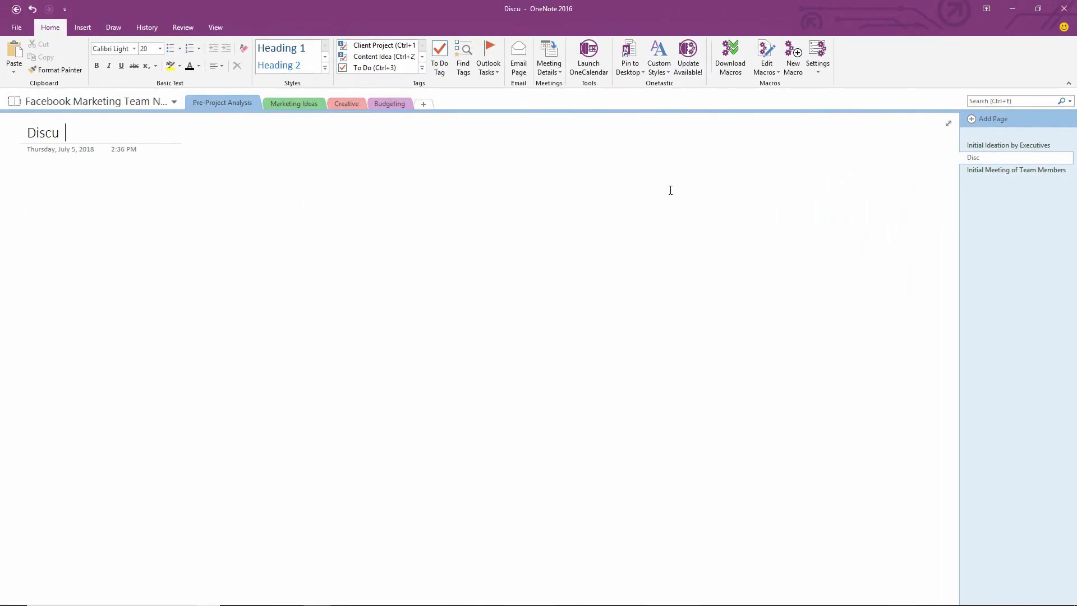
pyautogui.write('ssion with S Ryan')
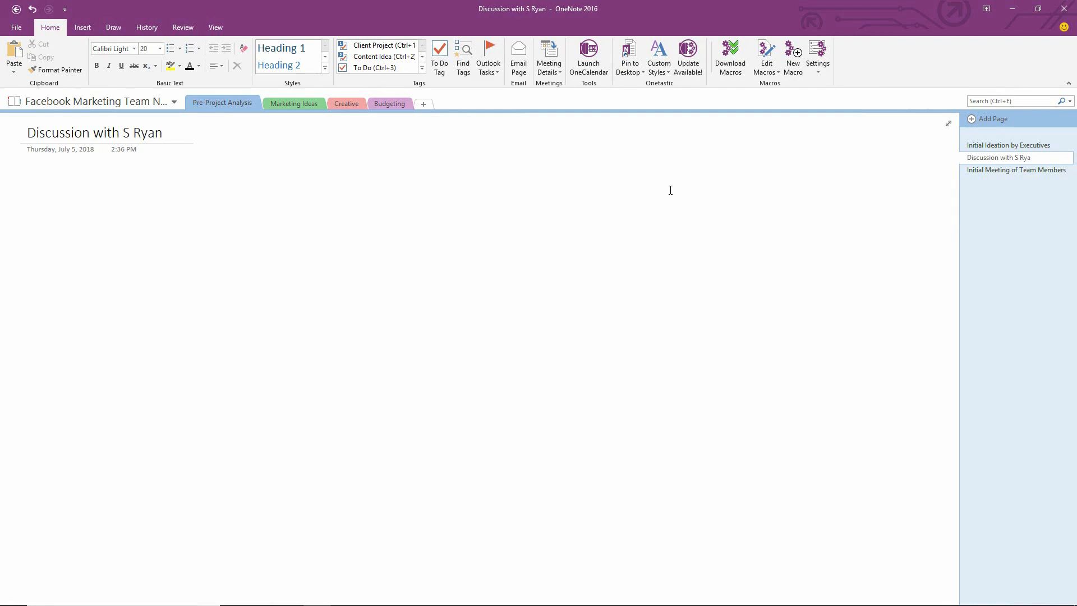
pyautogui.press('Return')
# - Insert another page below the first discussion page and title it "Discussion with" followed by the second executive's name
pyautogui.click(952, 164)
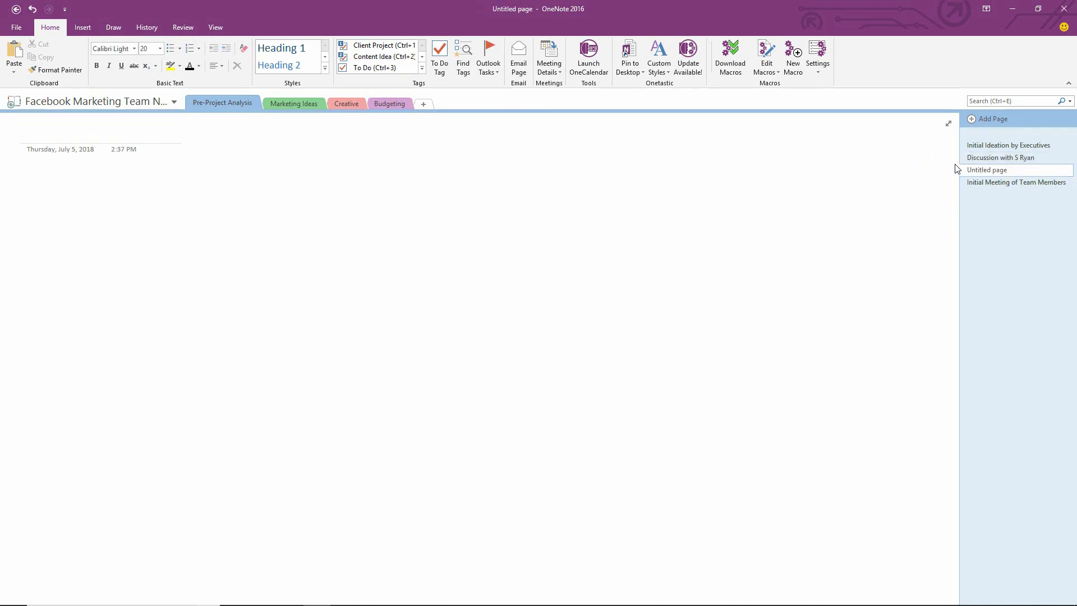
pyautogui.write('Disc')
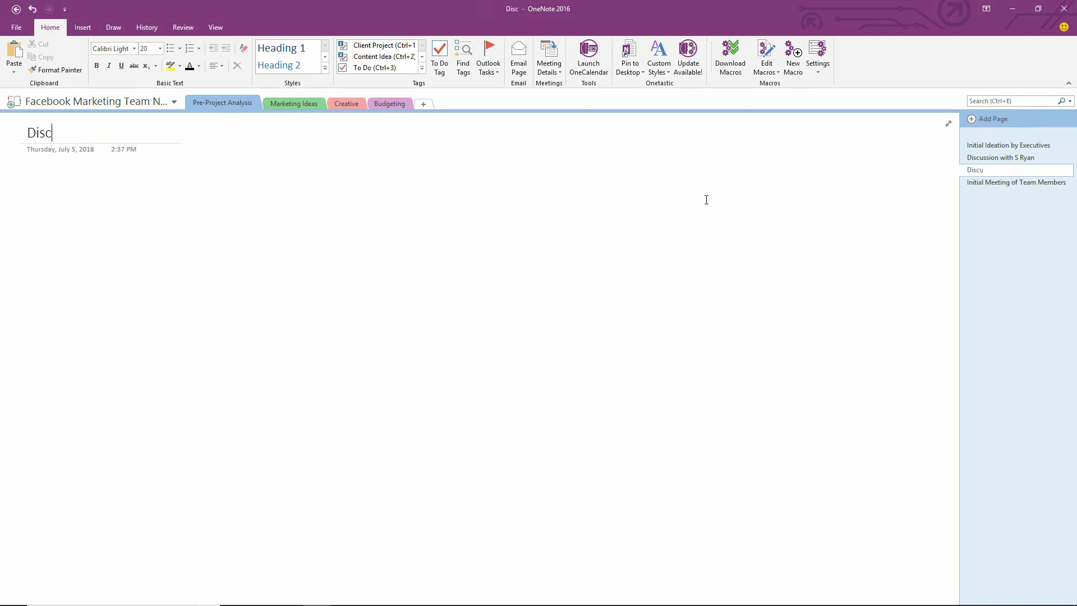
pyautogui.write('ussion with')
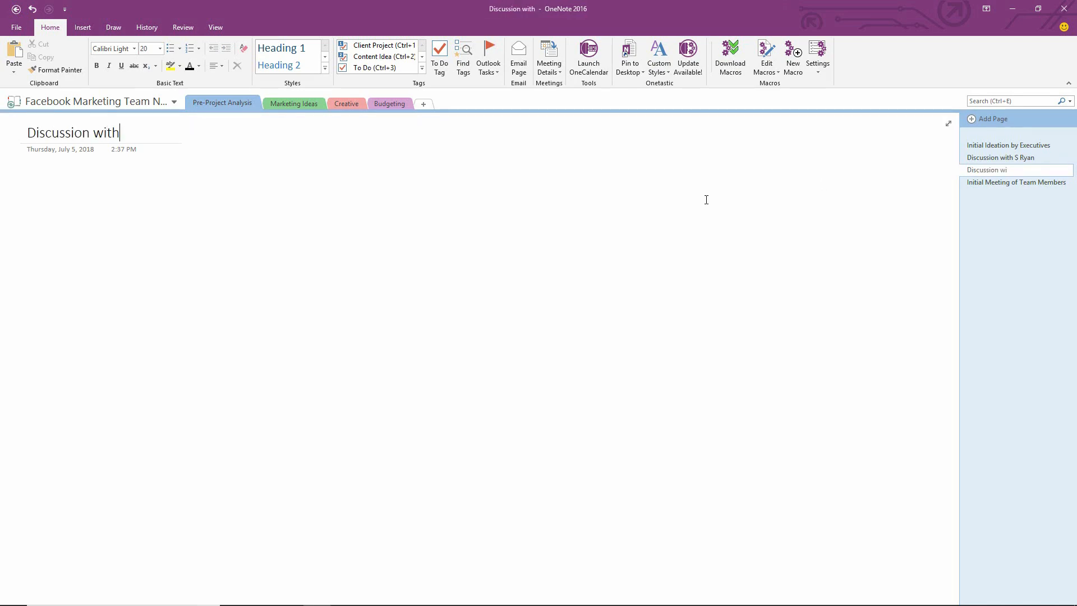
pyautogui.write(' W Ran')
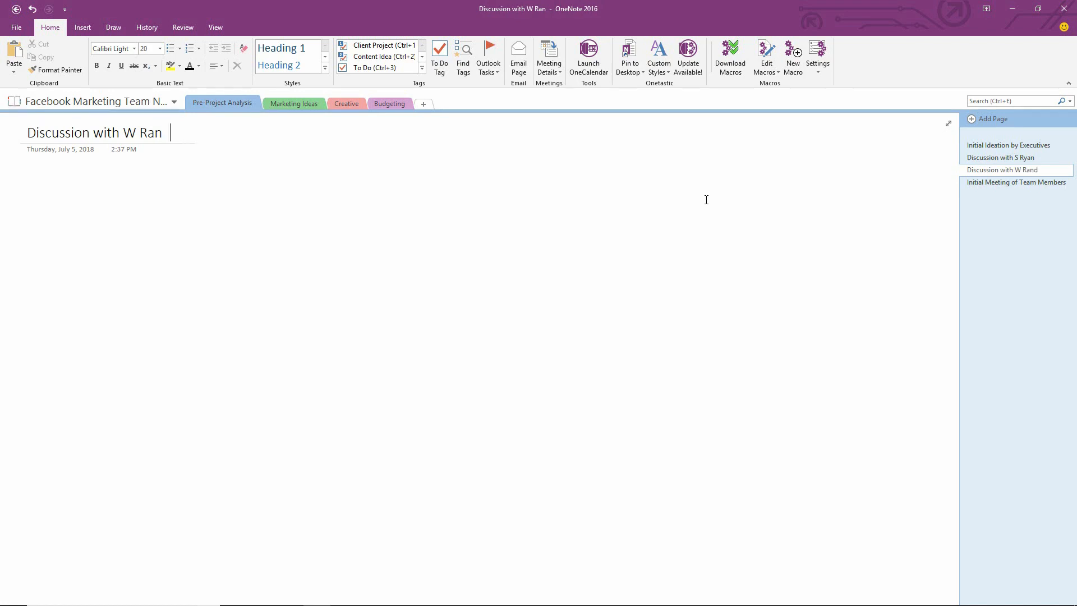
pyautogui.write('dolph')
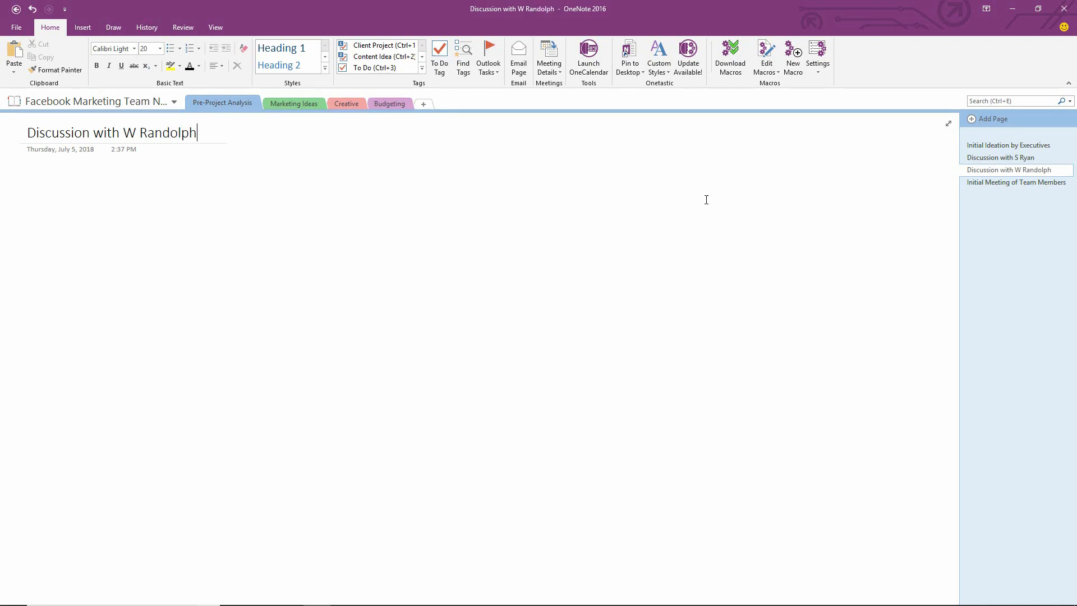
pyautogui.press('Return')
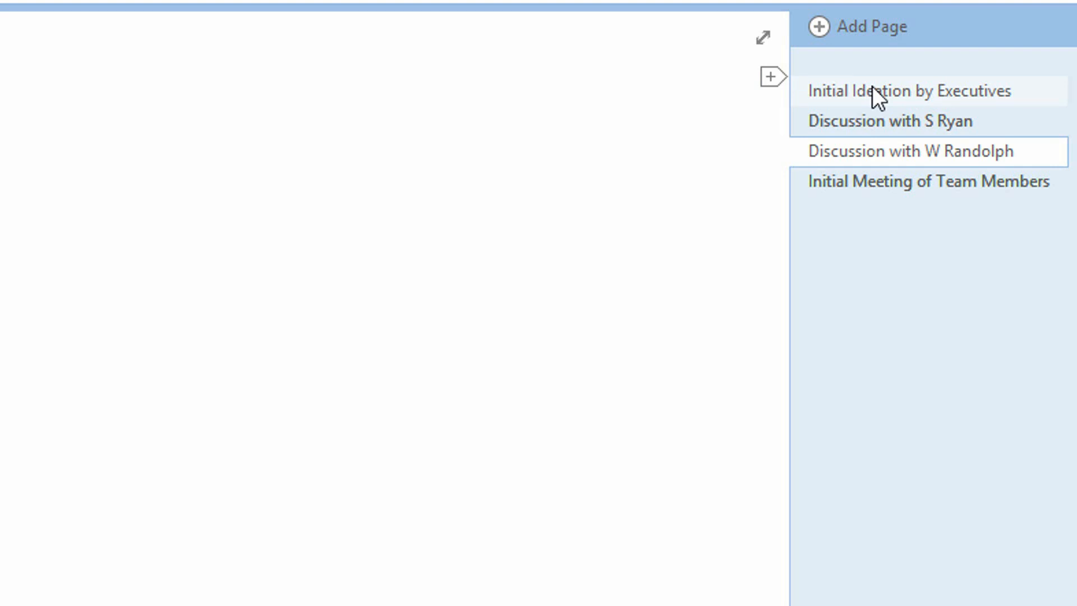
# - Indent both discussion pages one level so they become subpages of Initial Ideation by Executives
pyautogui.click(844, 125)
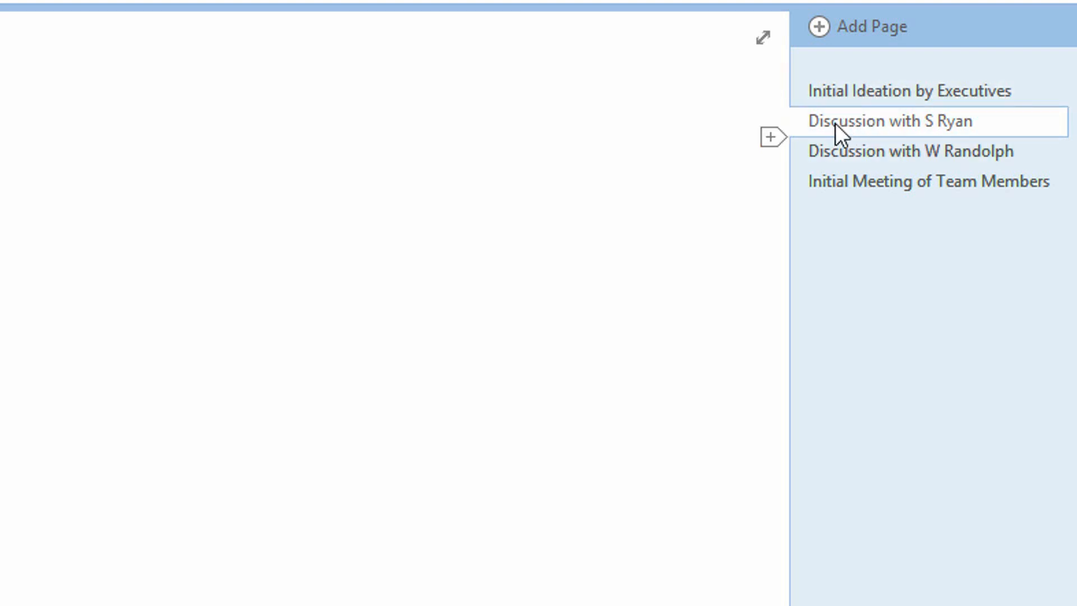
pyautogui.moveTo(836, 123); pyautogui.dragTo(863, 122)
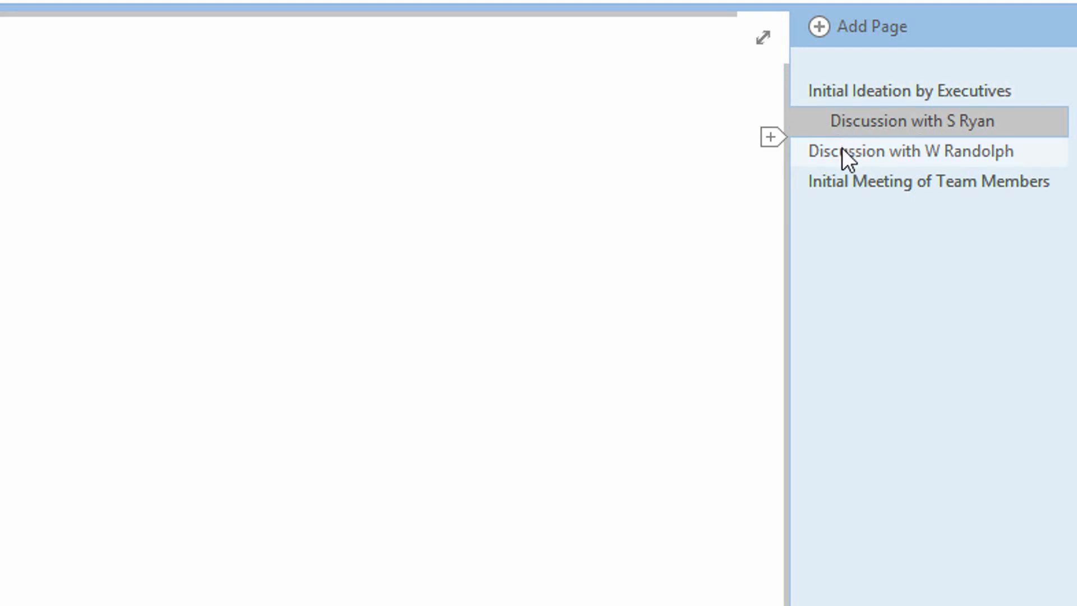
pyautogui.moveTo(836, 150); pyautogui.dragTo(868, 150)
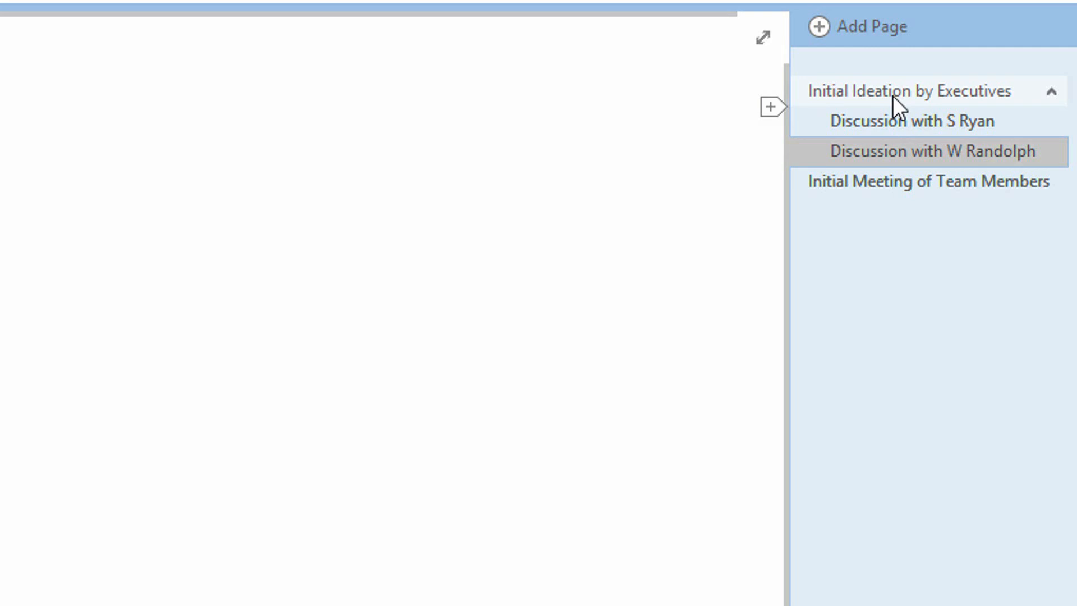
# - Collapse the subpages under Initial Ideation by Executives and expand them again
pyautogui.click(1052, 92)
pyautogui.click(1052, 92)
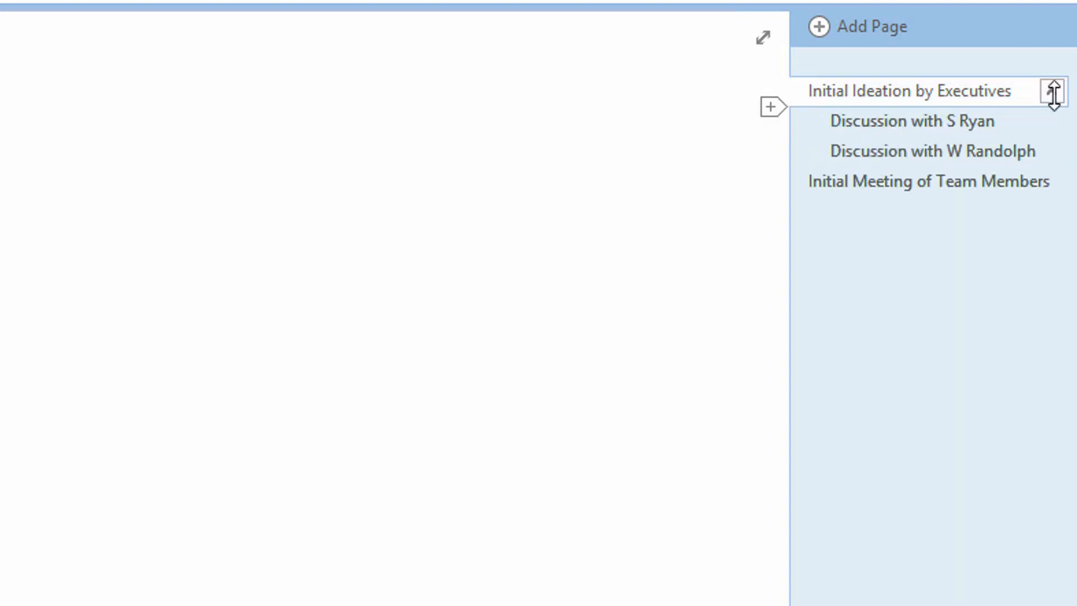
pyautogui.click(1053, 94)
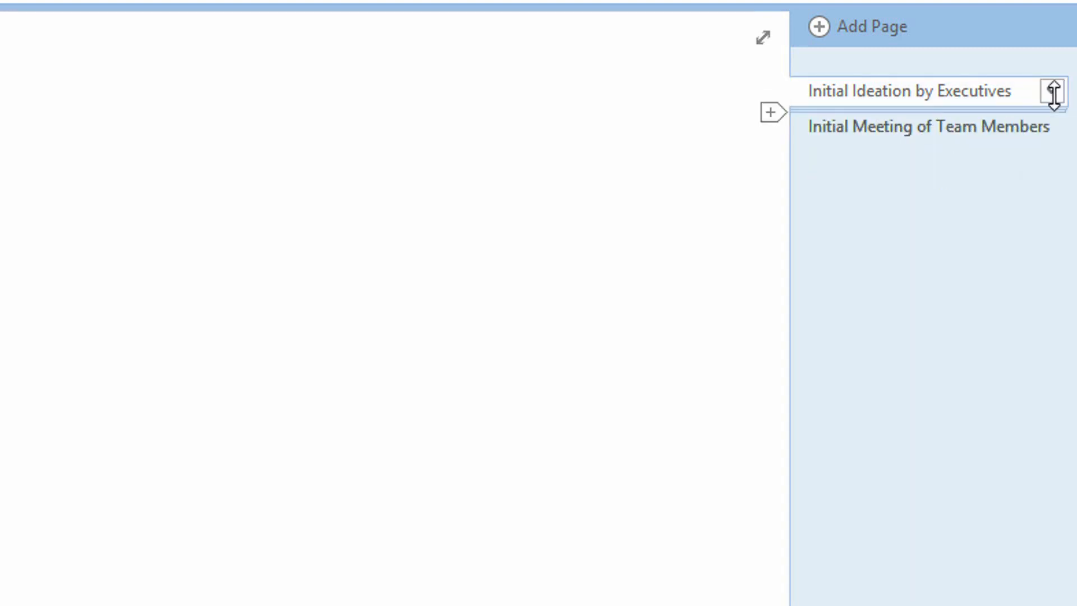
pyautogui.click(1052, 93)
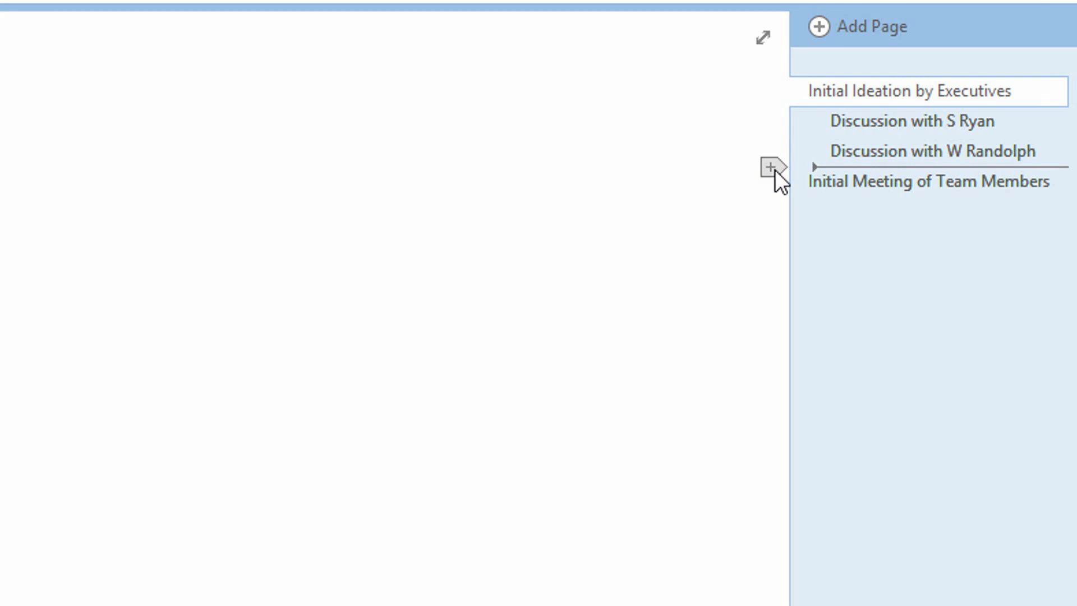
# - Insert a page below the second executive's discussion page and title it "Discussion with Marketing Management"
pyautogui.click(771, 167)
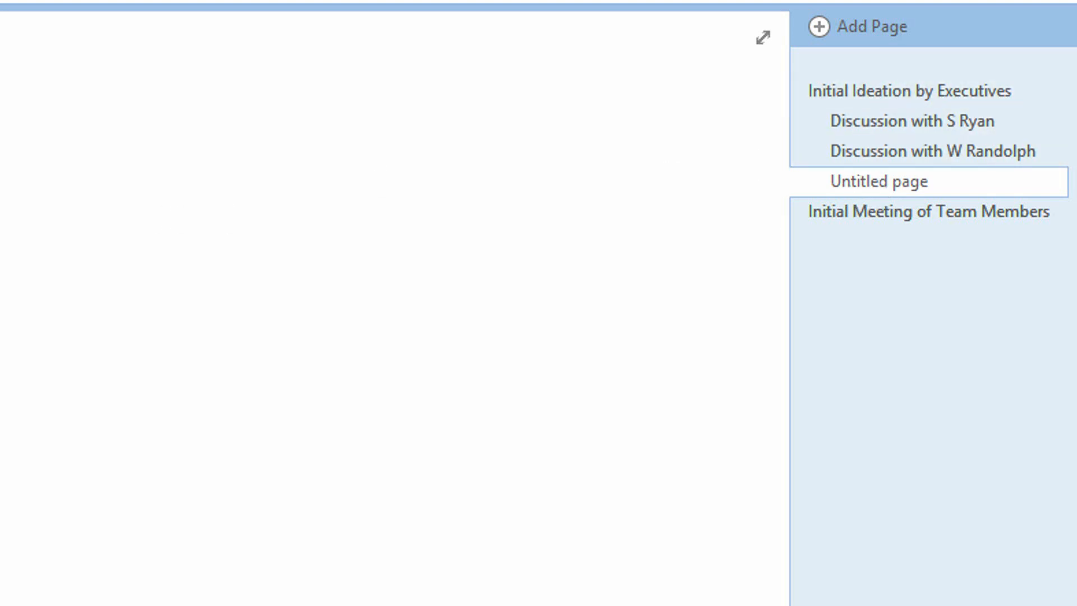
pyautogui.write('Discu')
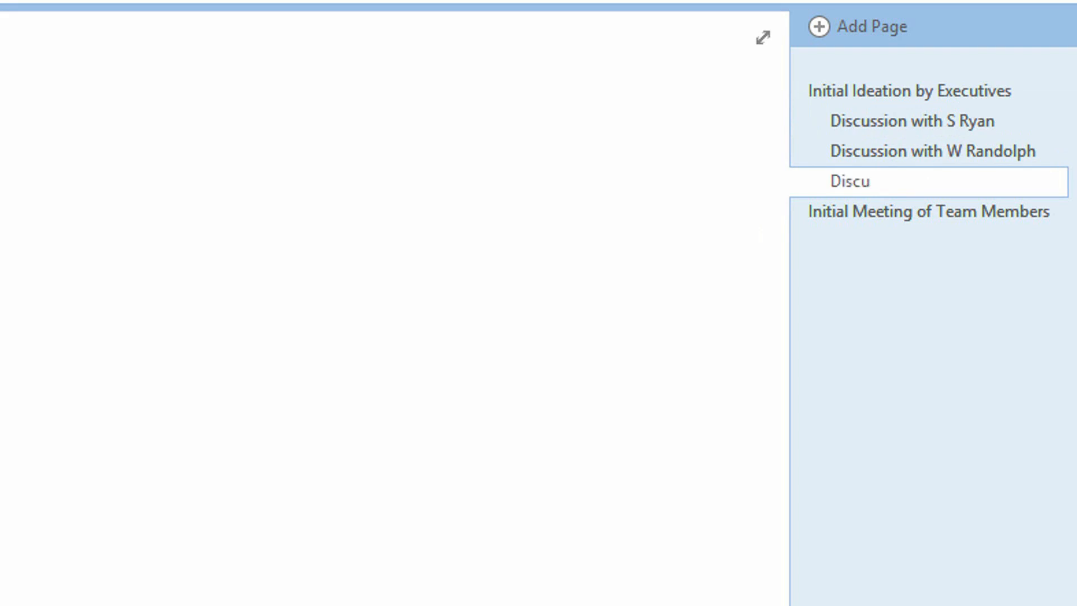
pyautogui.write('ssion')
pyautogui.press('BackSpace')
pyautogui.press('BackSpace')
pyautogui.write('ion with Marketing')
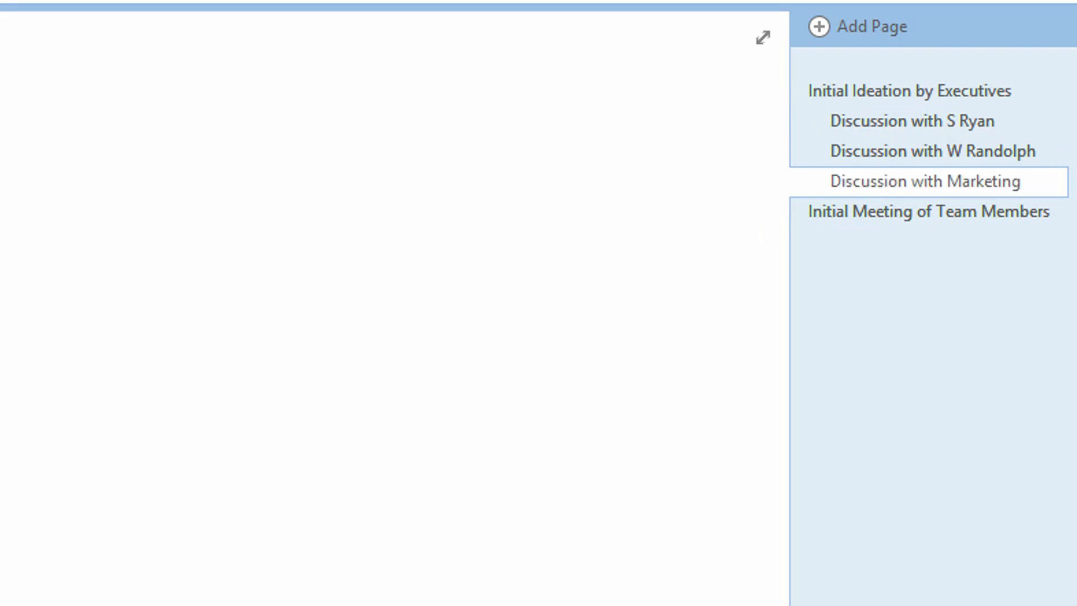
pyautogui.write(' Te')
pyautogui.press('BackSpace')
pyautogui.press('BackSpace')
pyautogui.write('Ma')
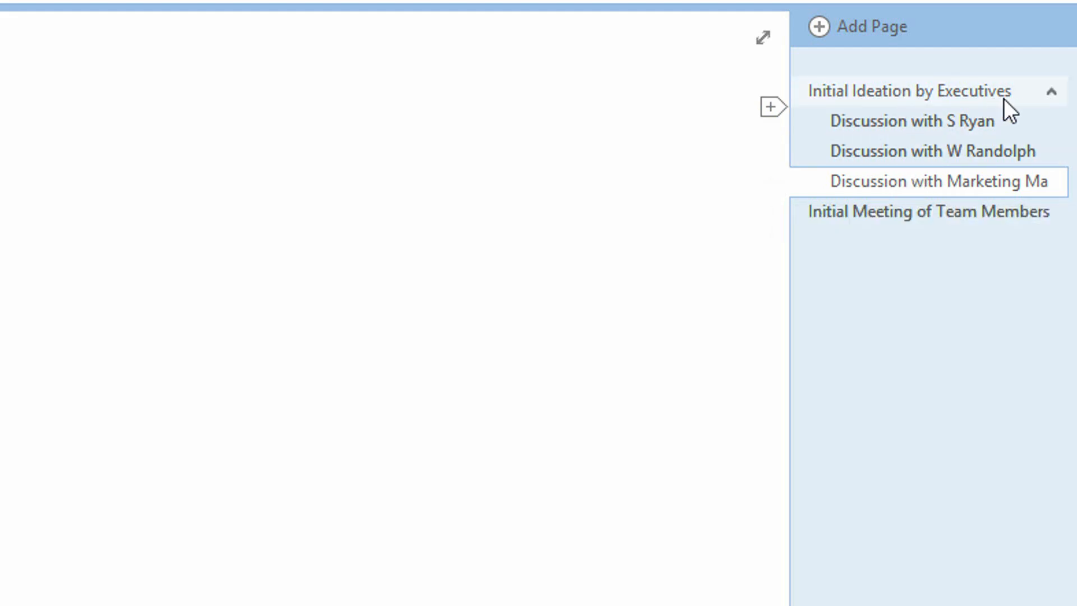
# - Indent the Discussion with Marketing Management page one more level, nesting it under the second executive's discussion page
pyautogui.click(1051, 93)
pyautogui.click(1051, 93)
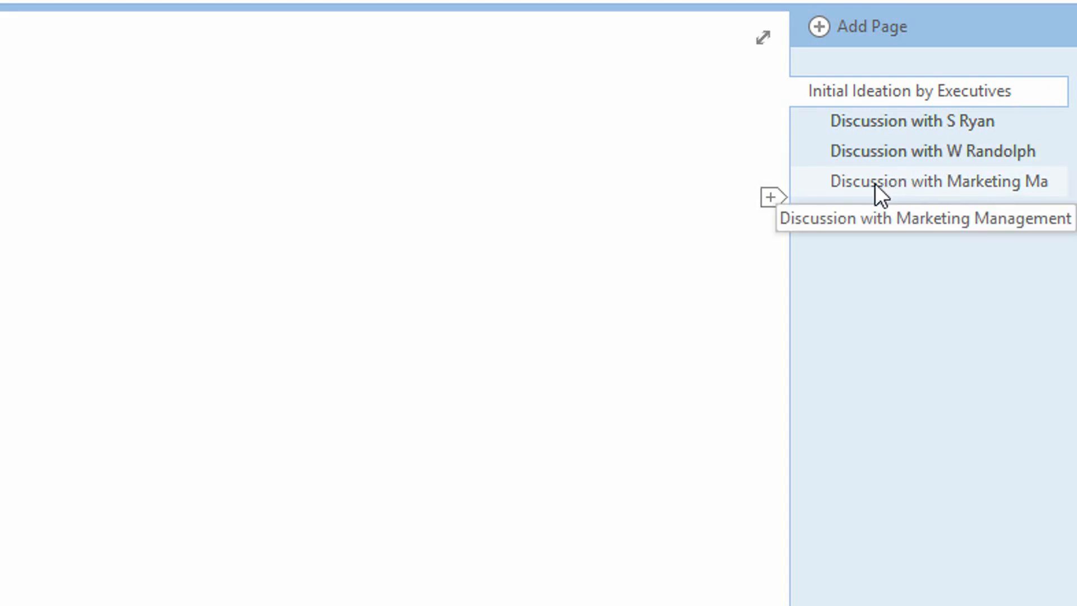
pyautogui.moveTo(873, 183); pyautogui.dragTo(906, 181)
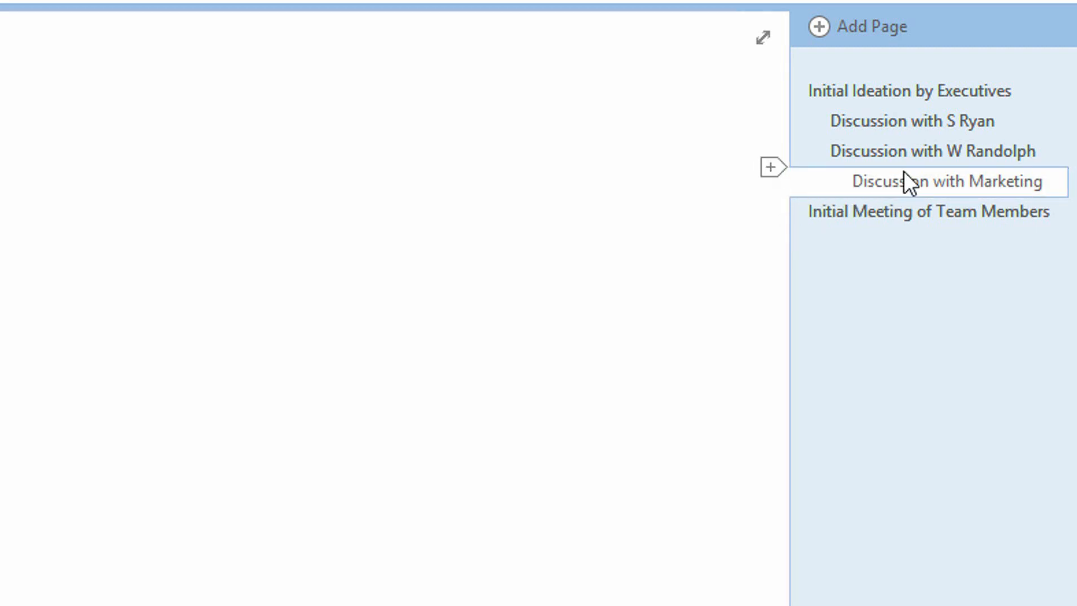
pyautogui.click(915, 152)
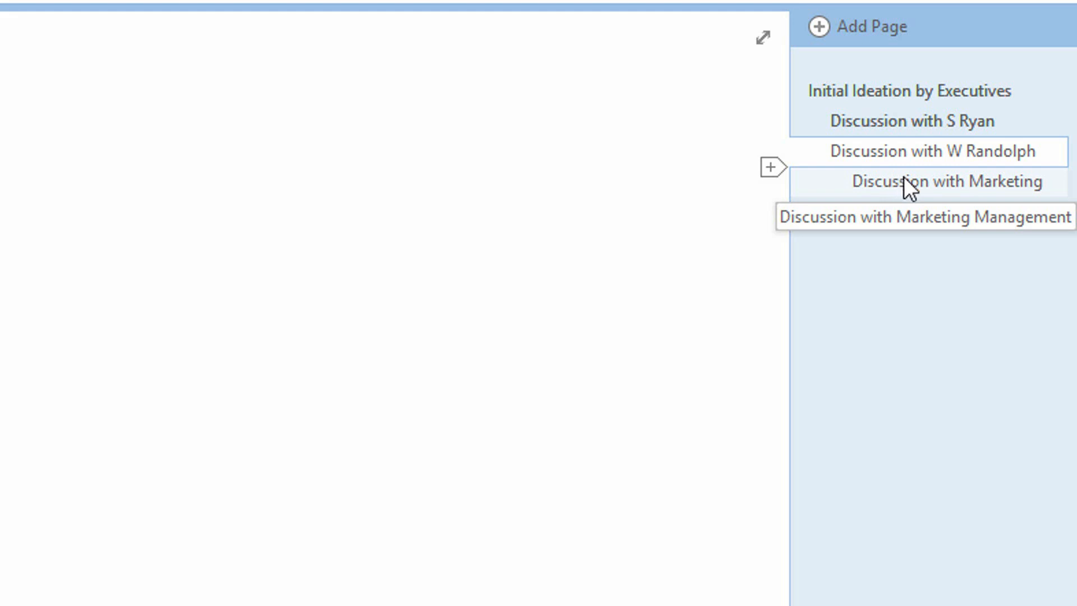
# - Add an untitled page and move it directly below Discussion with Marketing Management at the same second subpage level
pyautogui.click(908, 181)
pyautogui.hotkey('ctrl', 'n')
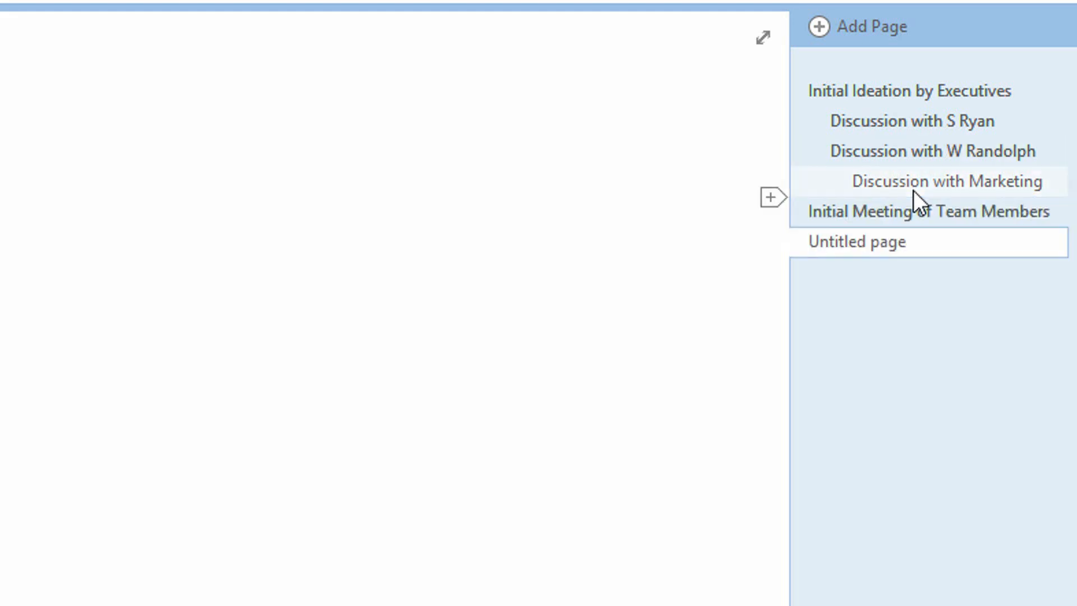
pyautogui.moveTo(849, 245); pyautogui.dragTo(923, 202)
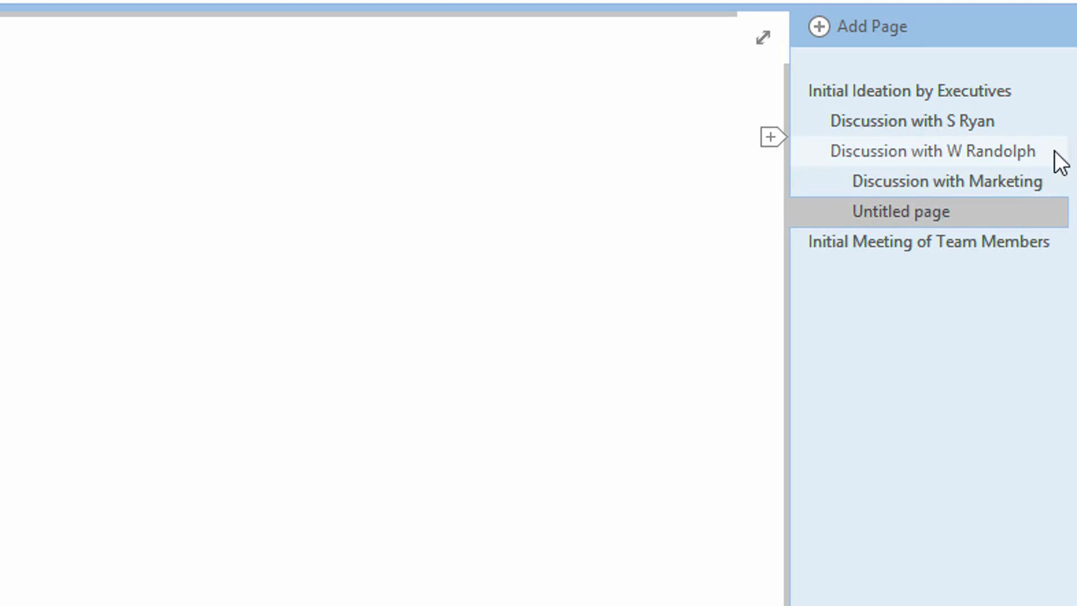
# - Collapse and expand the full two-level subpage hierarchy under Initial Ideation by Executives
pyautogui.moveTo(1019, 101)
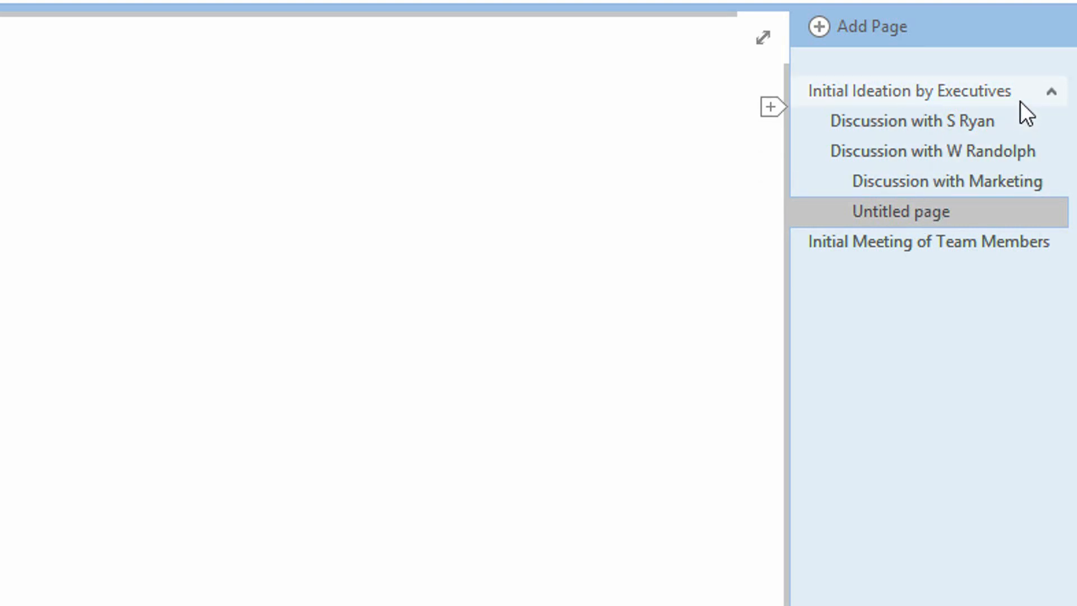
pyautogui.click(1051, 92)
pyautogui.click(1051, 92)
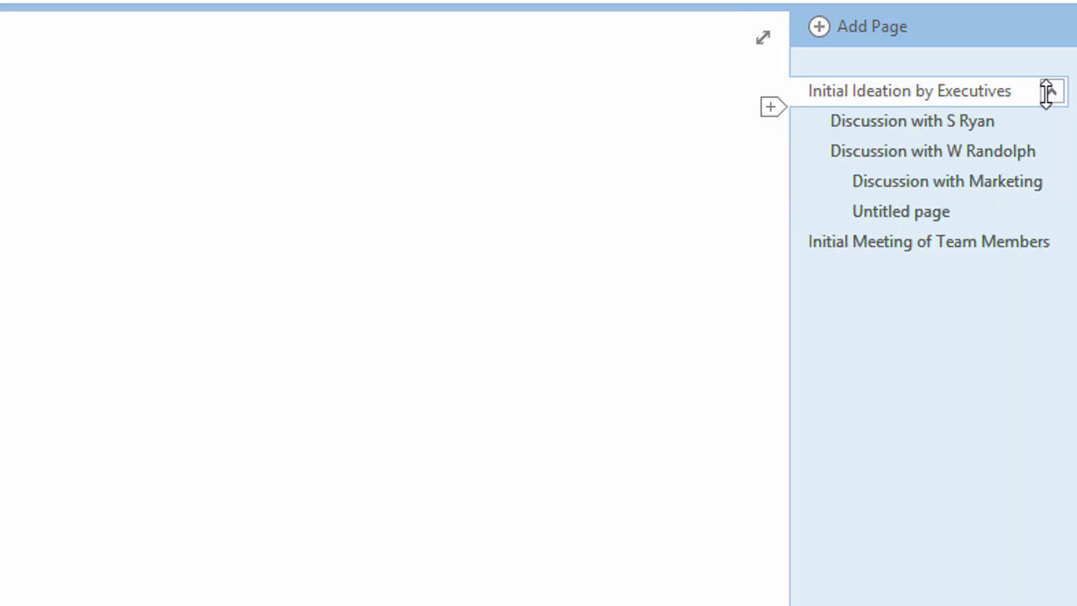
pyautogui.click(1048, 91)
pyautogui.click(1048, 92)
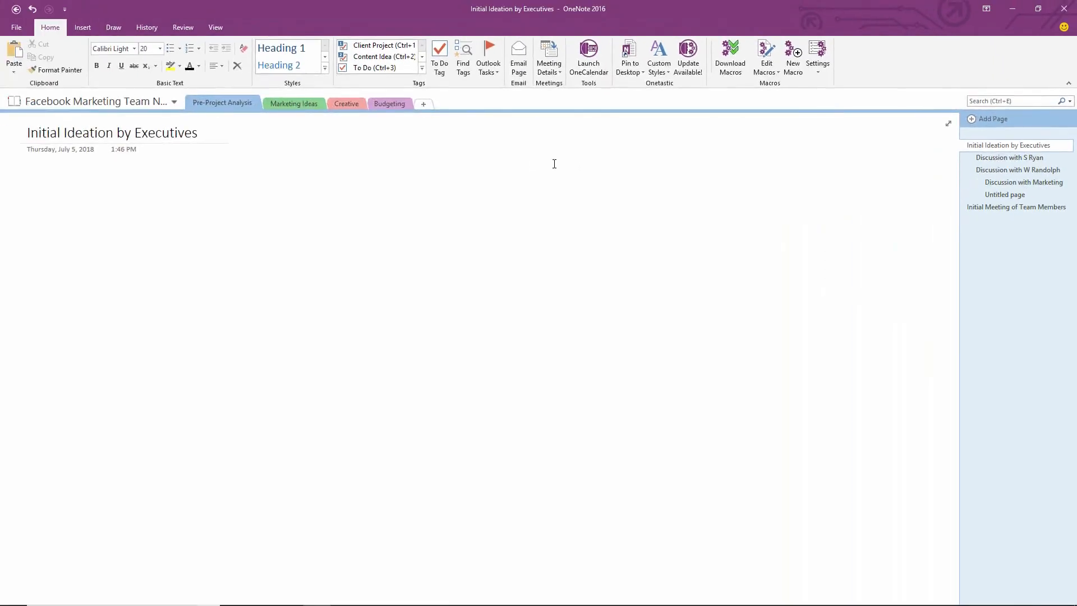
# - Create a section group in the notebook and name it "Test Group"
pyautogui.rightClick(239, 104)
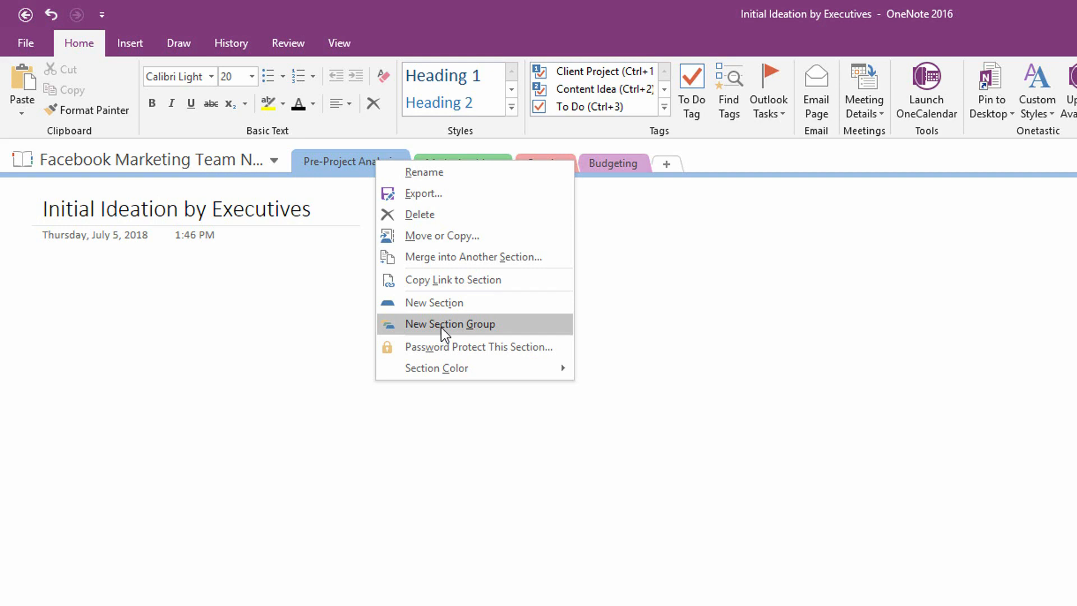
pyautogui.click(441, 325)
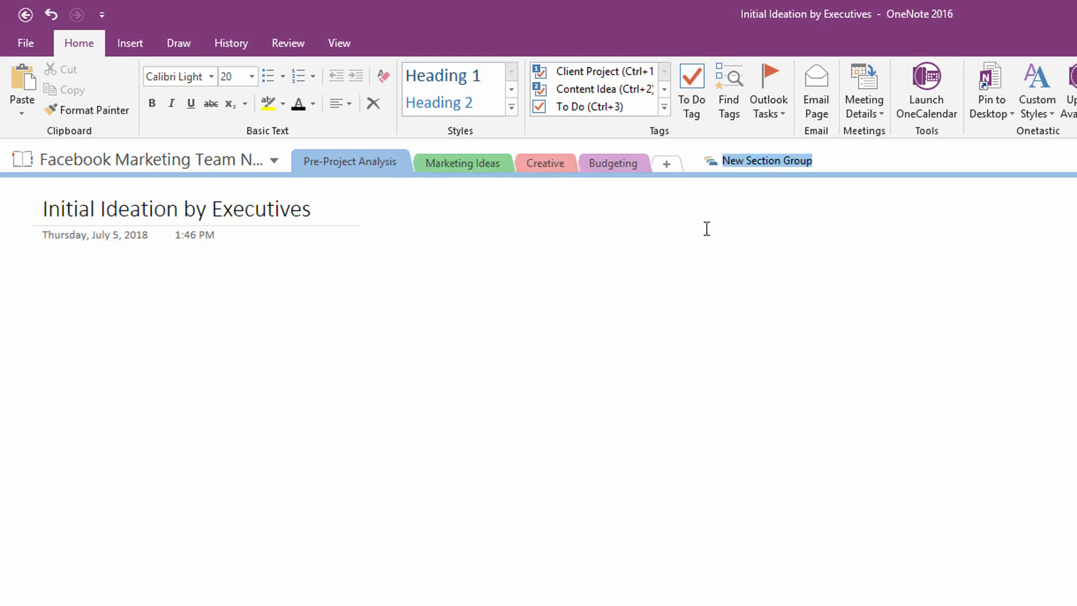
pyautogui.write('Test Gro')
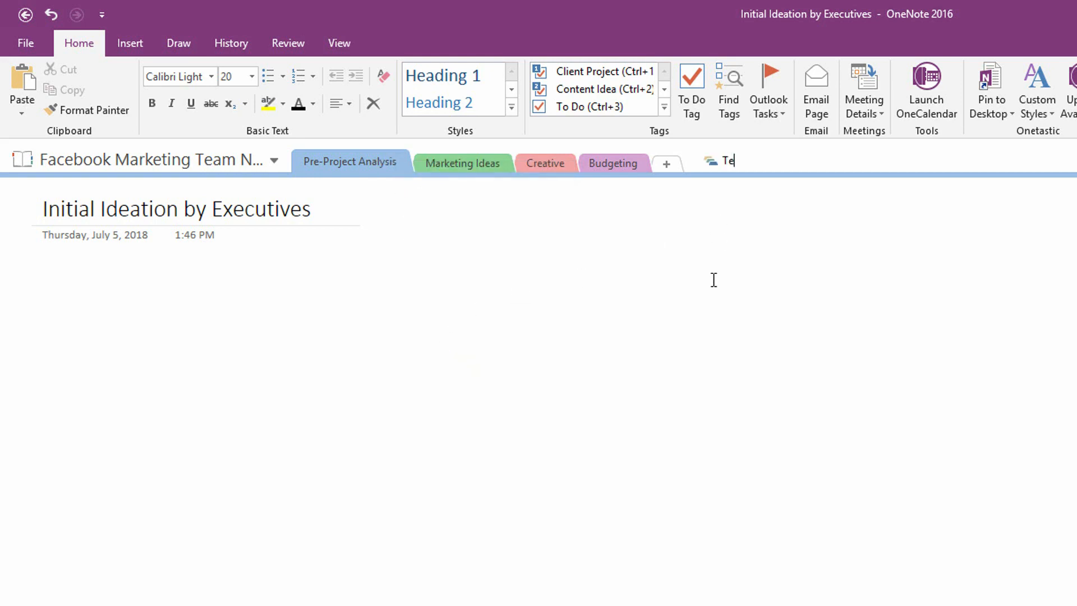
pyautogui.press('Return')
# - Move the Budgeting, Creative and Marketing Ideas sections into Test Group
pyautogui.moveTo(619, 163); pyautogui.dragTo(754, 160)
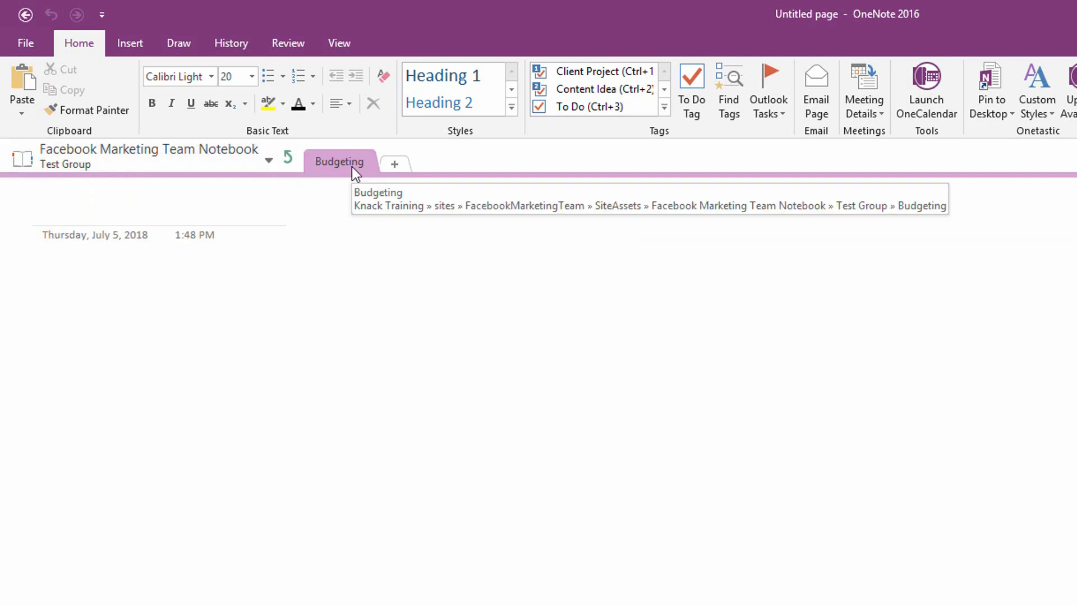
pyautogui.click(297, 162)
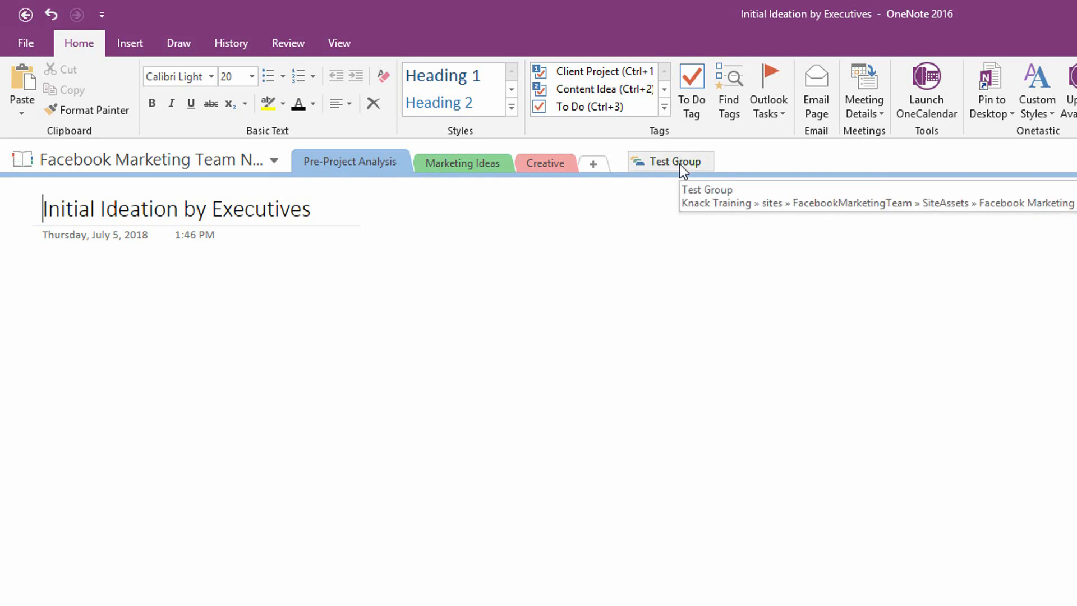
pyautogui.moveTo(543, 159); pyautogui.dragTo(670, 152)
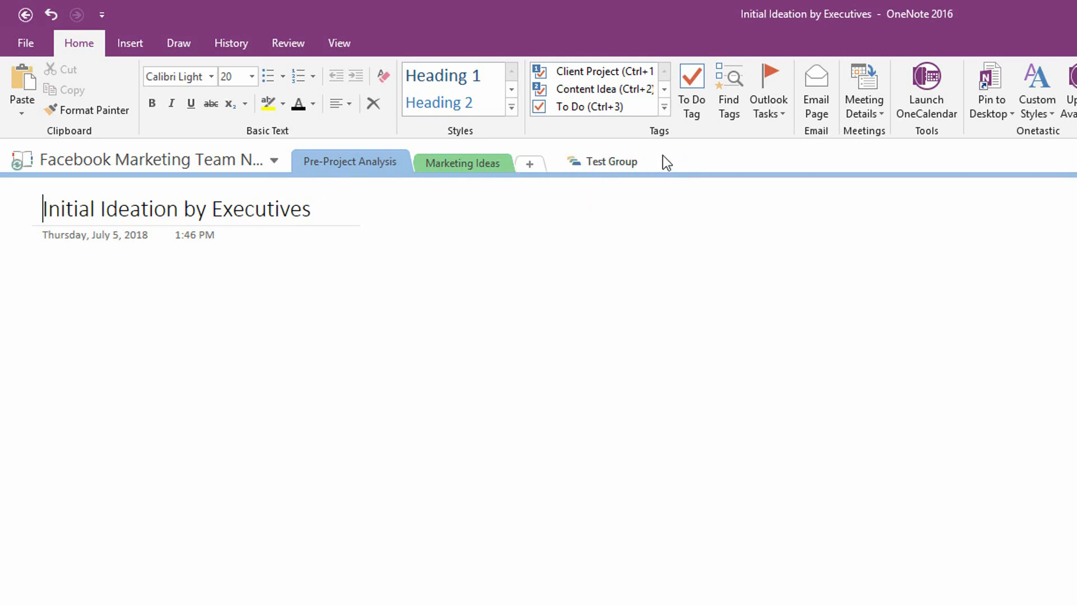
pyautogui.moveTo(473, 164); pyautogui.dragTo(603, 163)
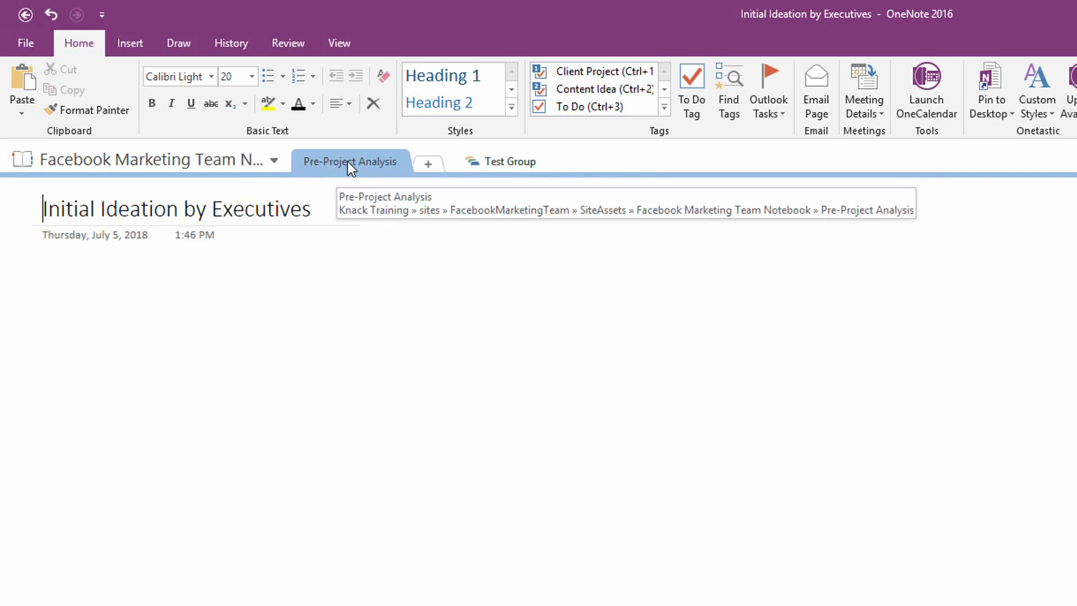
# - Move Budgeting, Creative and Marketing Ideas out of Test Group, back to the notebook's main section level
pyautogui.click(482, 163)
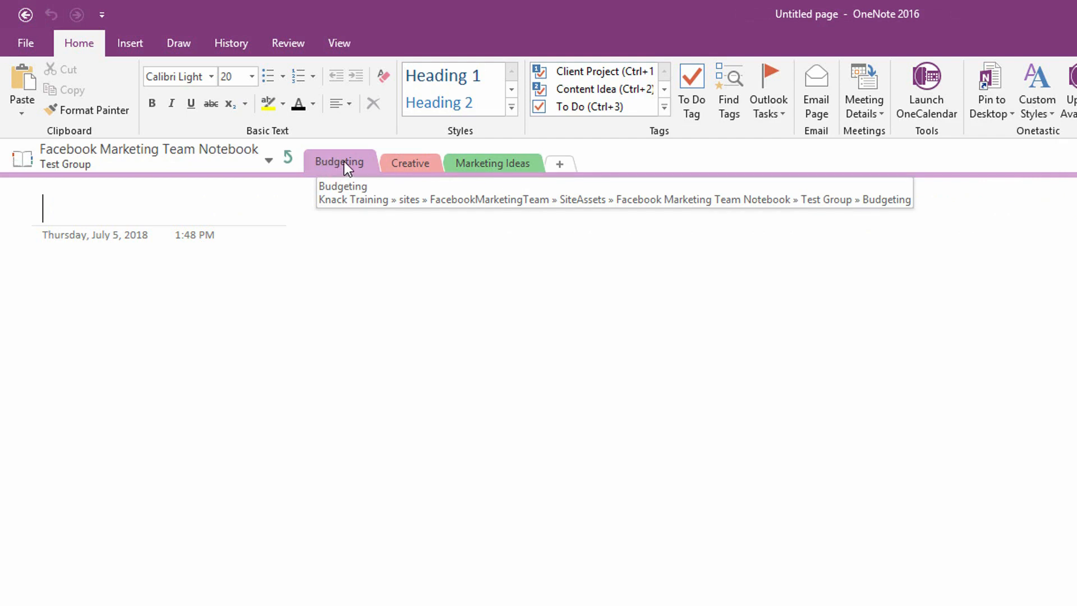
pyautogui.click(288, 157)
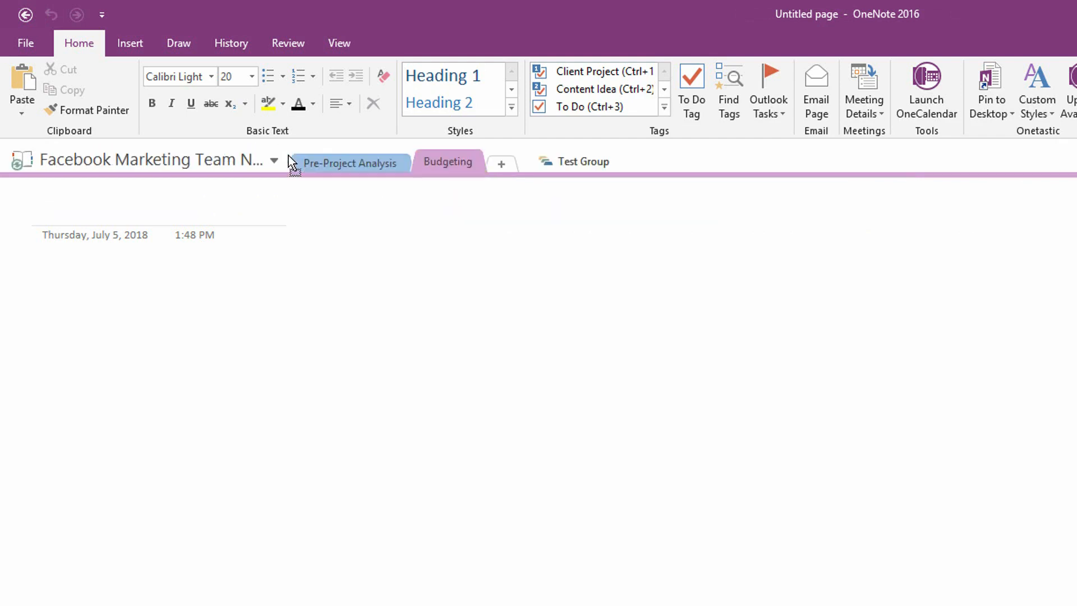
pyautogui.click(567, 163)
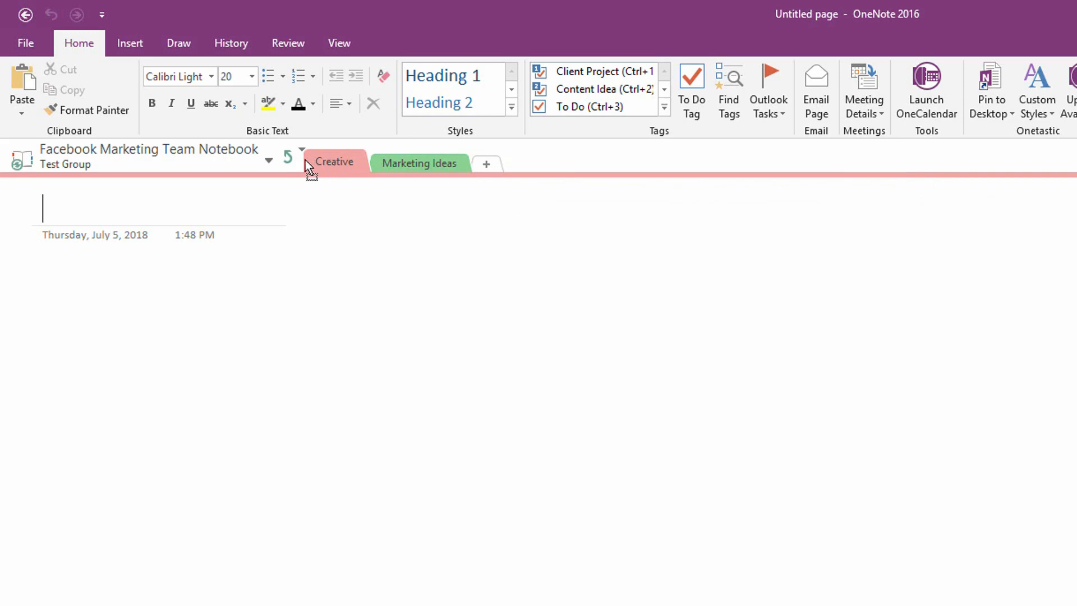
pyautogui.click(288, 157)
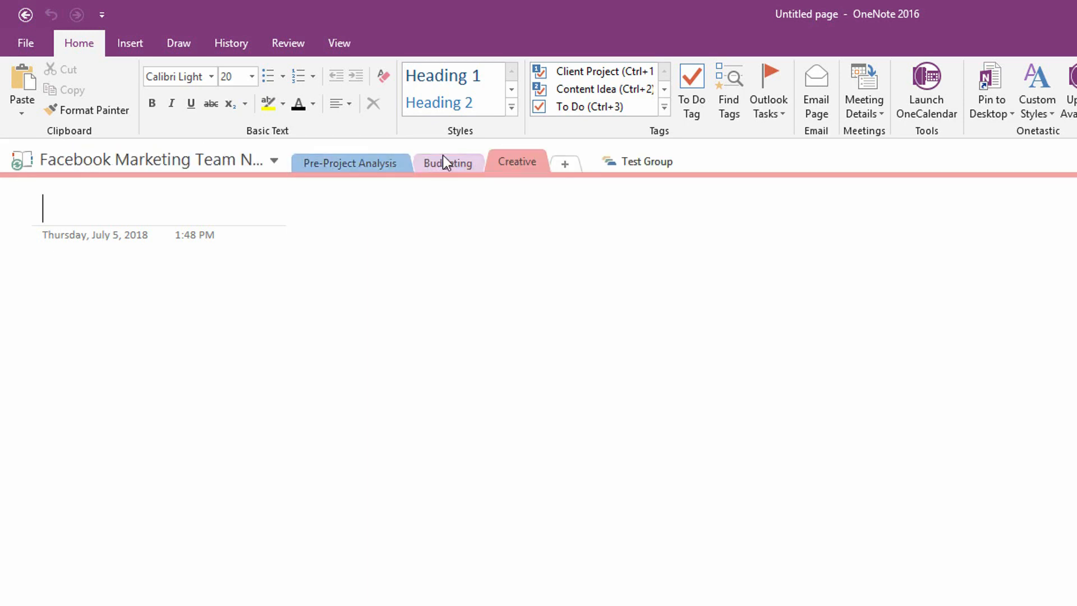
pyautogui.click(631, 162)
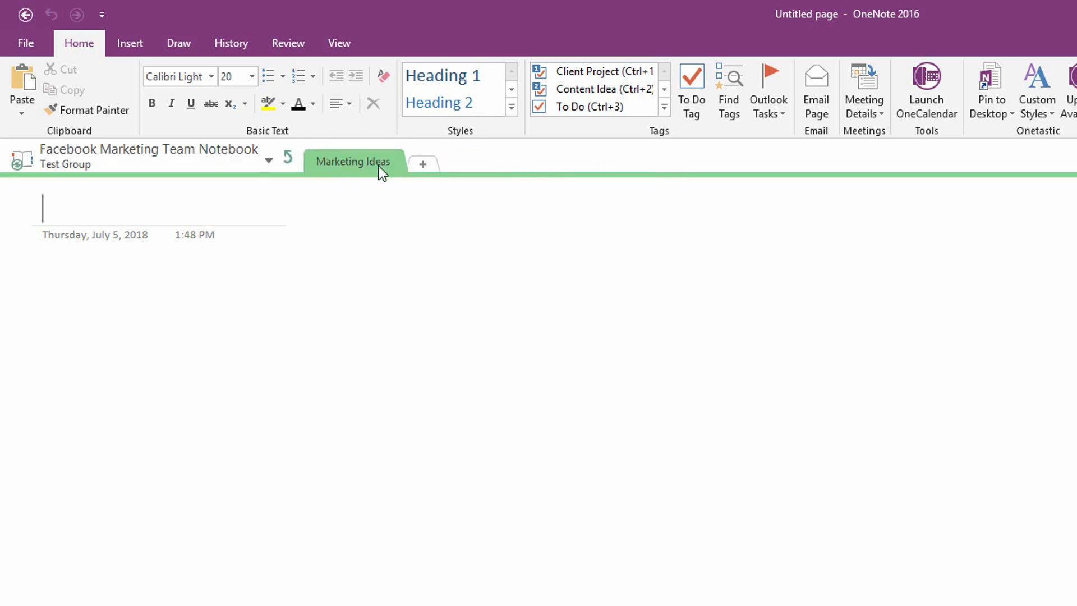
pyautogui.click(290, 155)
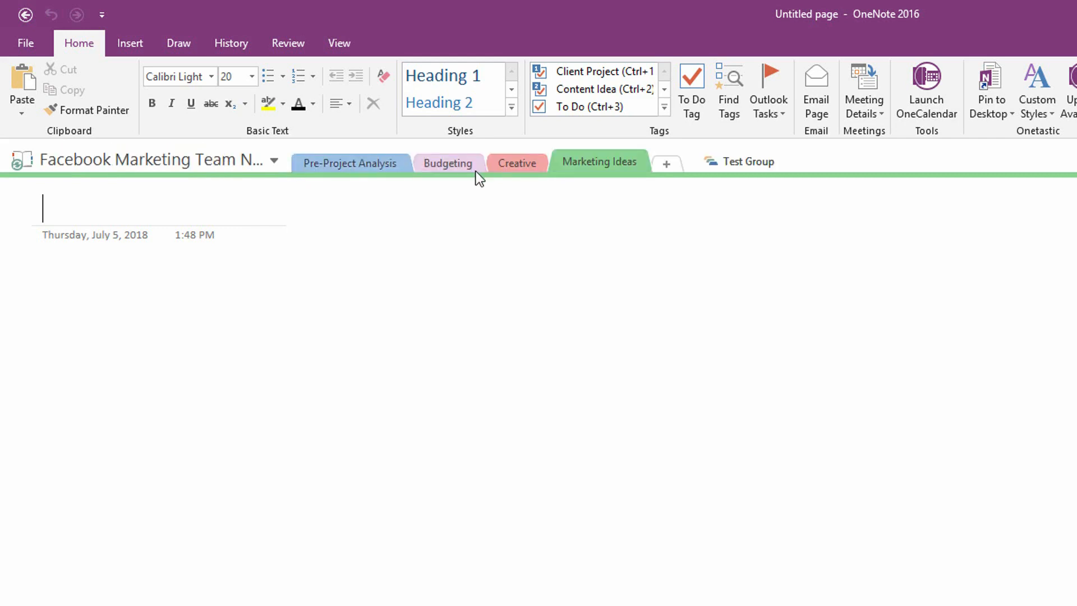
# - Rename the Test Group section group as "Archive"
pyautogui.rightClick(746, 168)
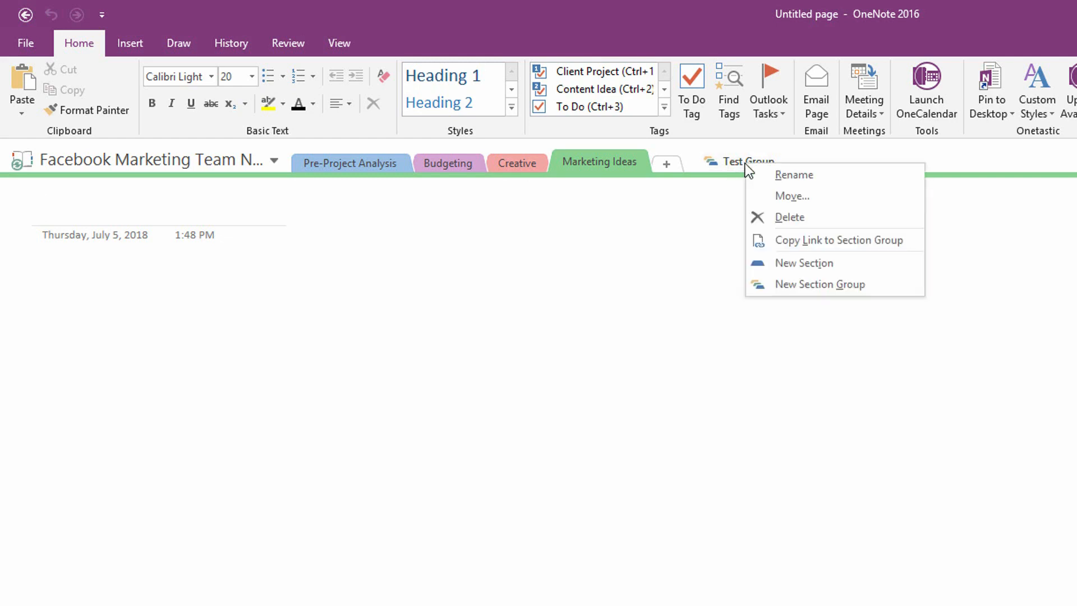
pyautogui.click(763, 174)
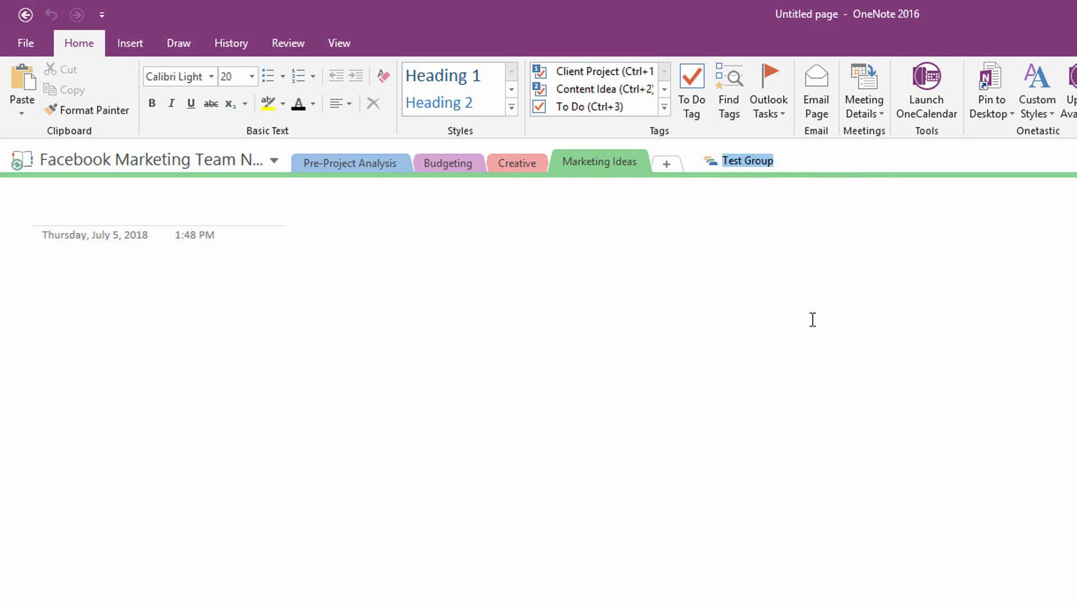
pyautogui.write('Archive')
pyautogui.press('Return')
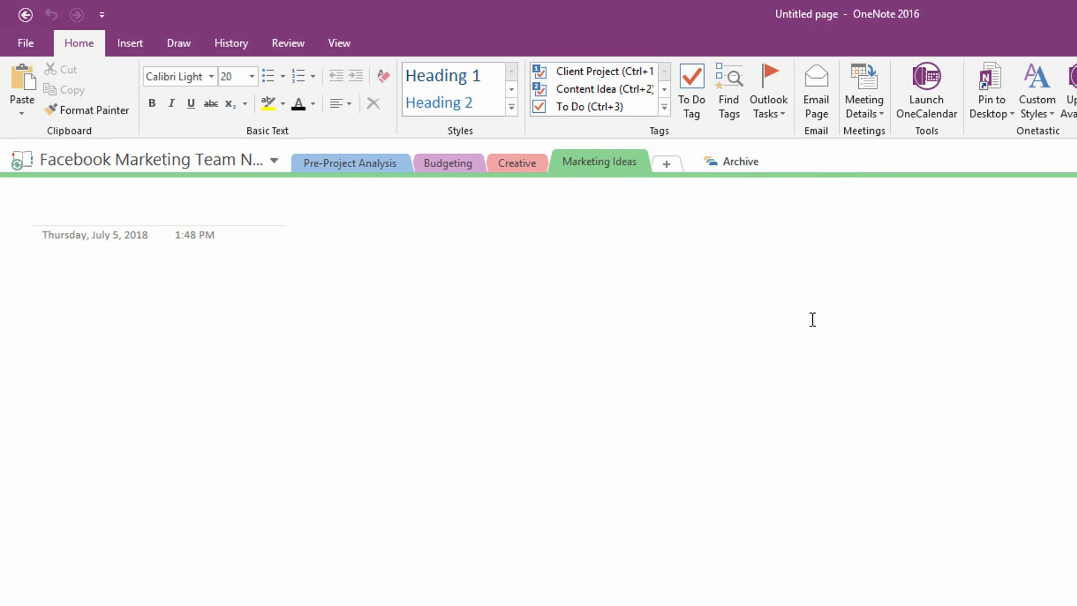
# - Create a second section group at the notebook's main level and name it "Future Steps"
pyautogui.rightClick(602, 164)
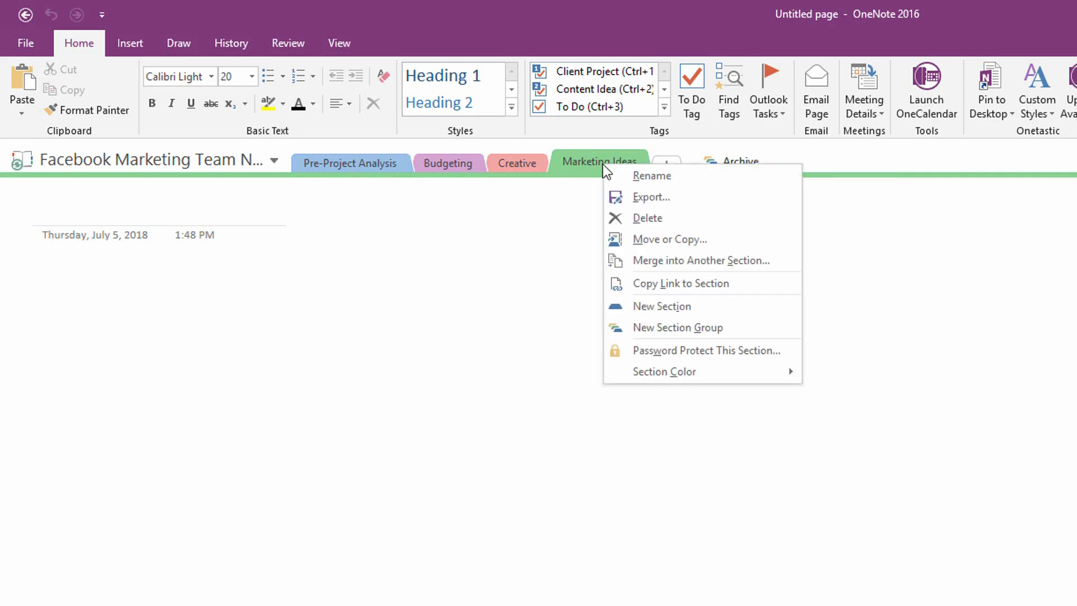
pyautogui.click(682, 331)
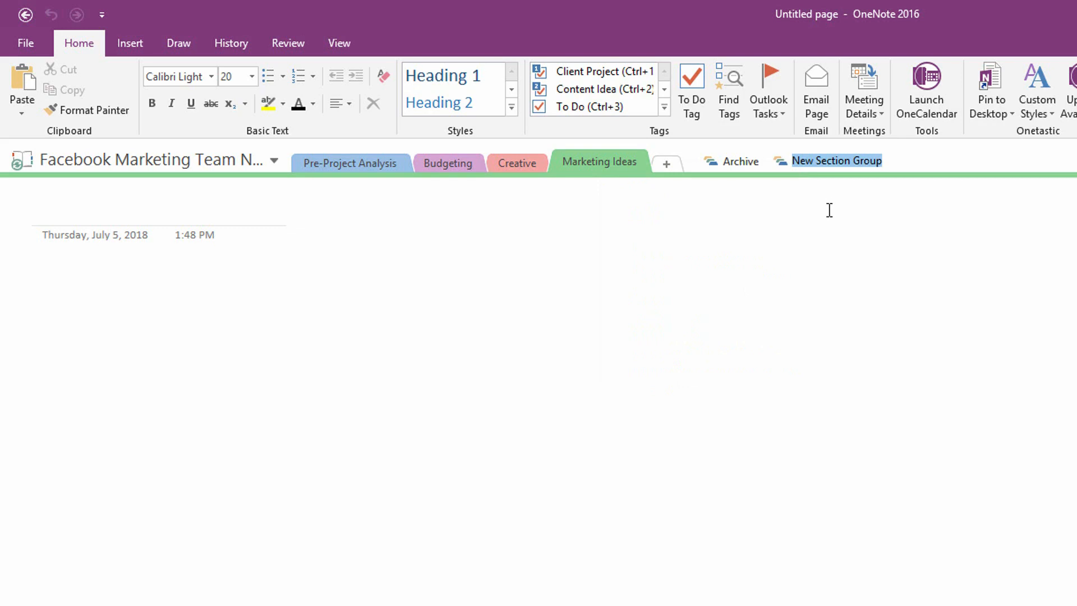
pyautogui.write('Future Step')
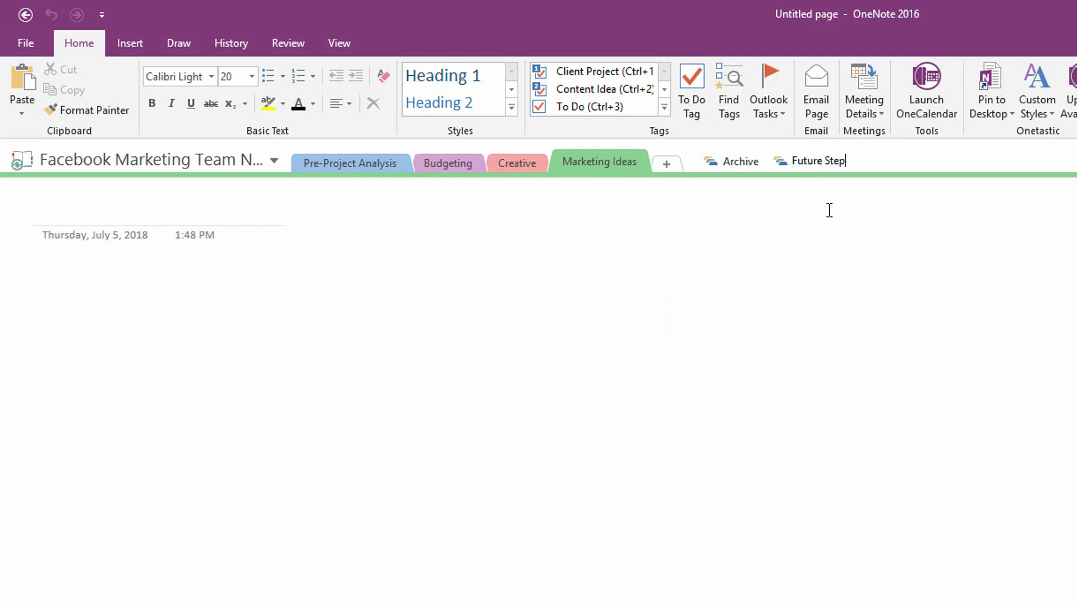
pyautogui.write('s')
pyautogui.press('Return')
# - Move the Pre-Project Analysis section into the Archive section group and return to the notebook's main section level
pyautogui.click(358, 171)
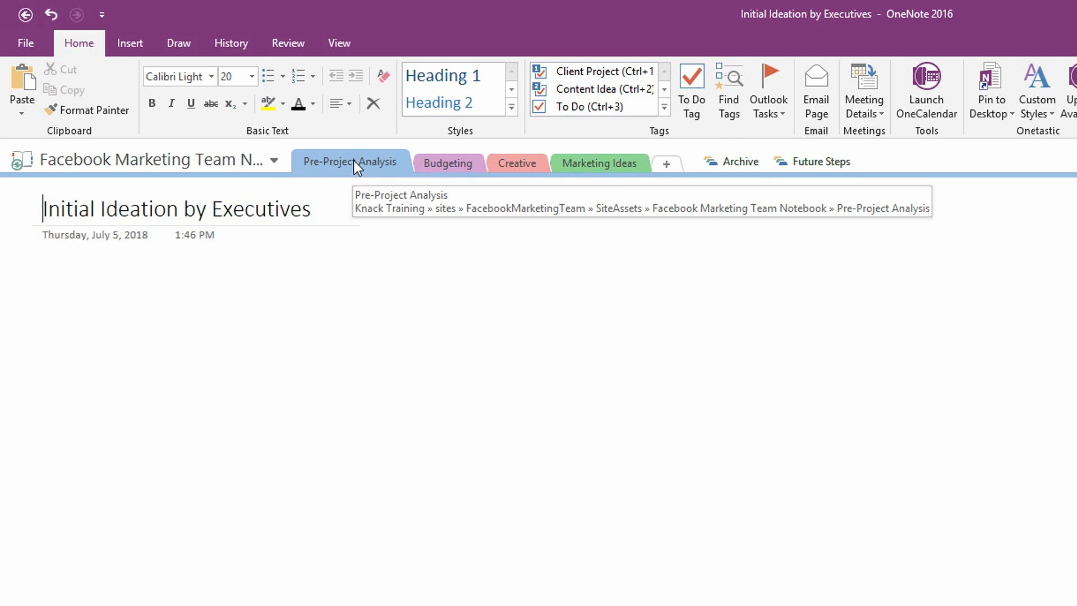
pyautogui.moveTo(497, 154); pyautogui.dragTo(730, 161)
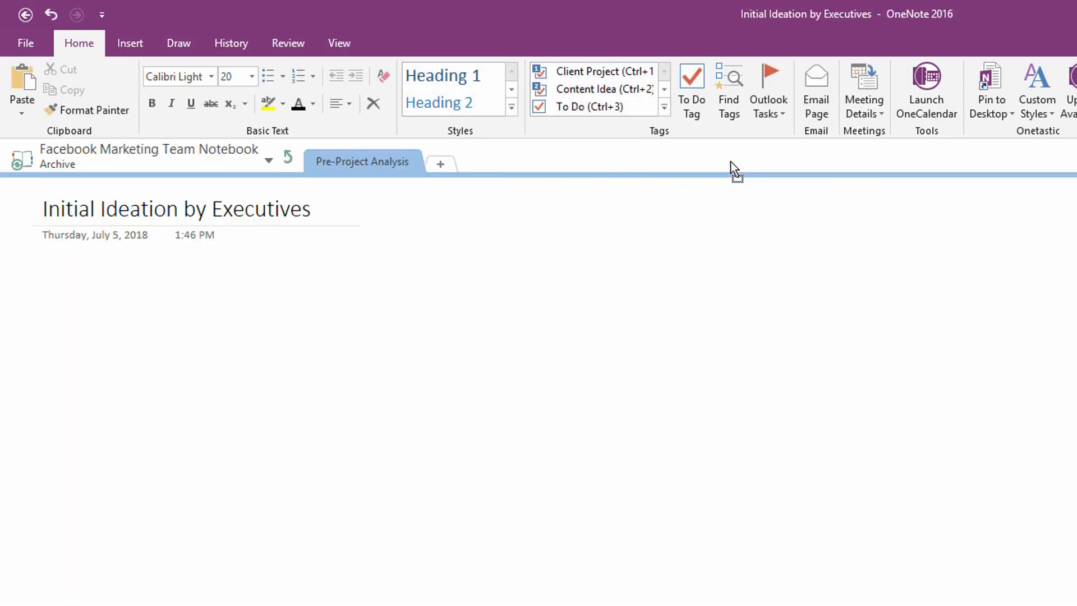
pyautogui.click(291, 159)
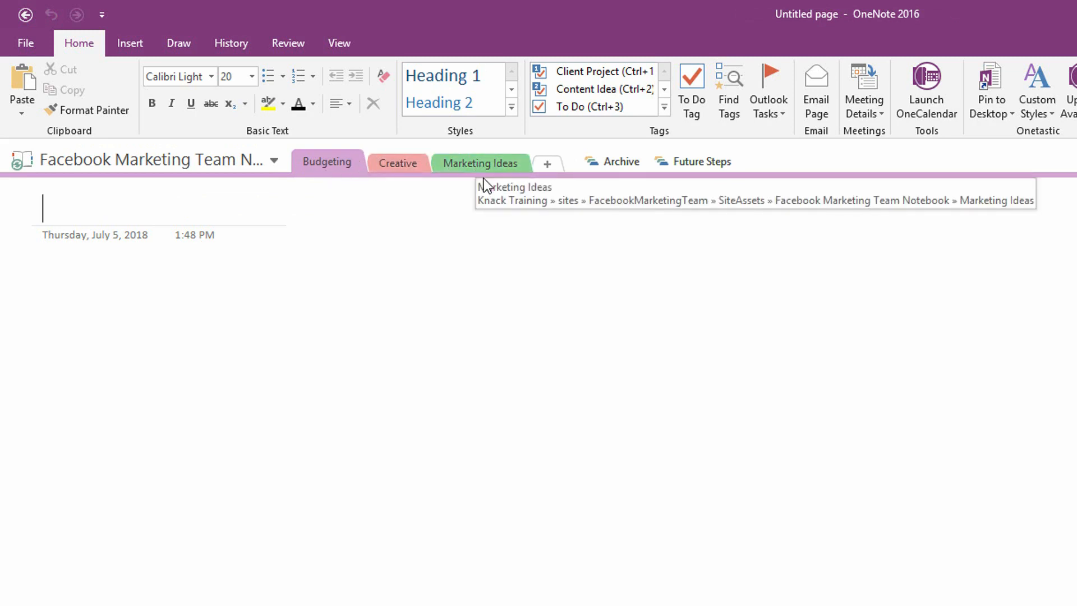
# - Create a section named "Assessment" and move it into the Future Steps section group, finishing back at the notebook's main section level
pyautogui.click(547, 166)
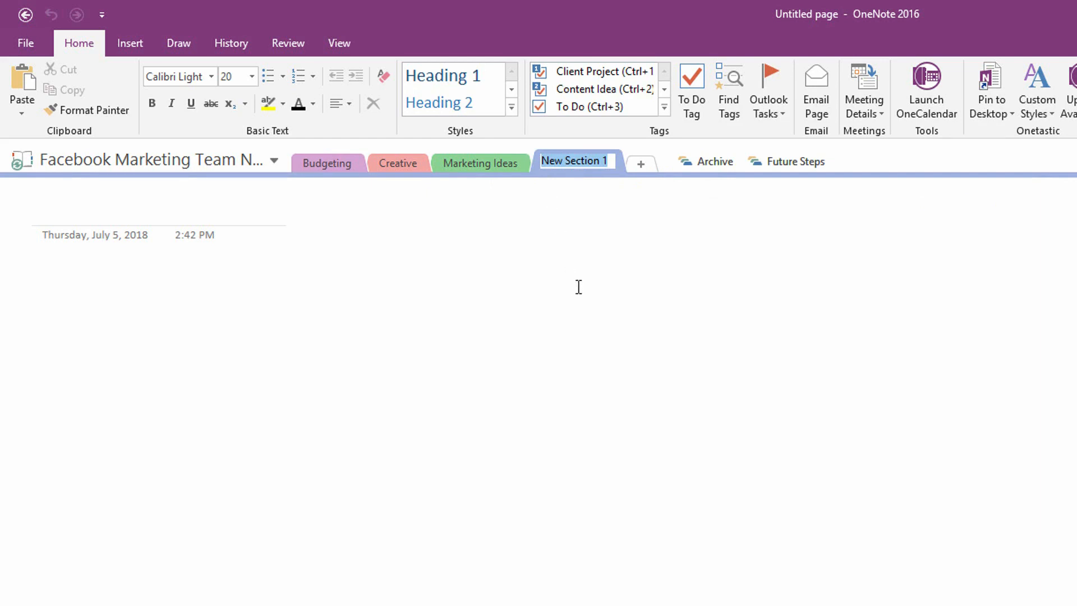
pyautogui.write('Assessment')
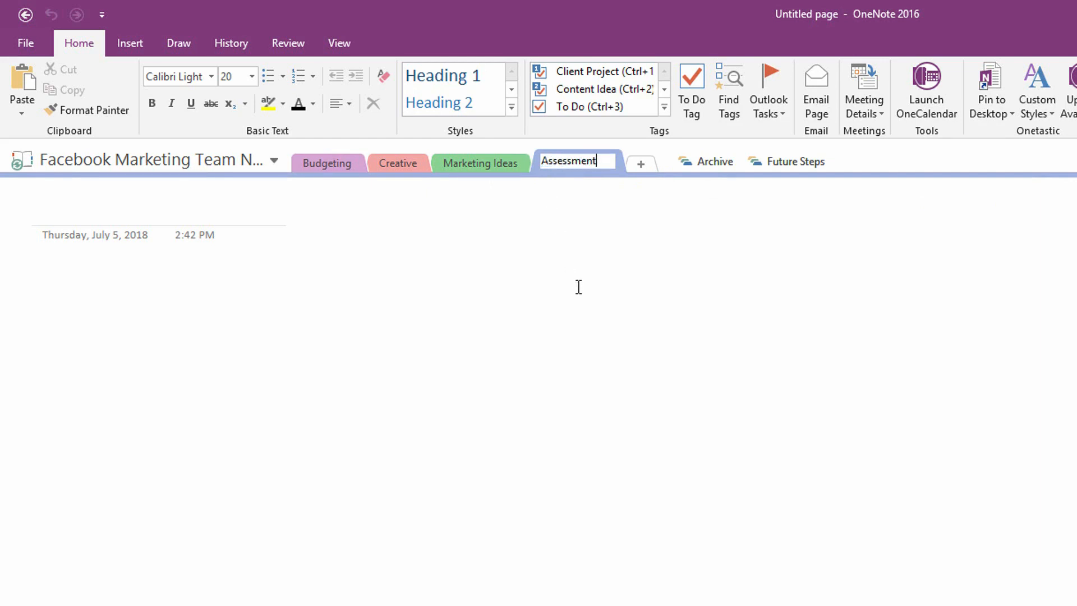
pyautogui.press('Return')
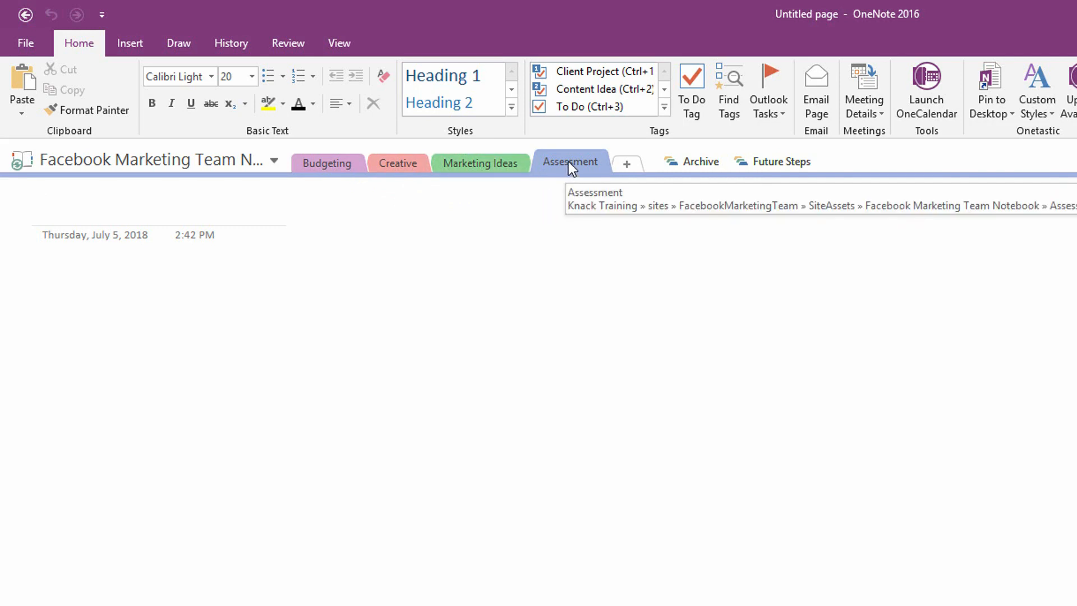
pyautogui.click(775, 162)
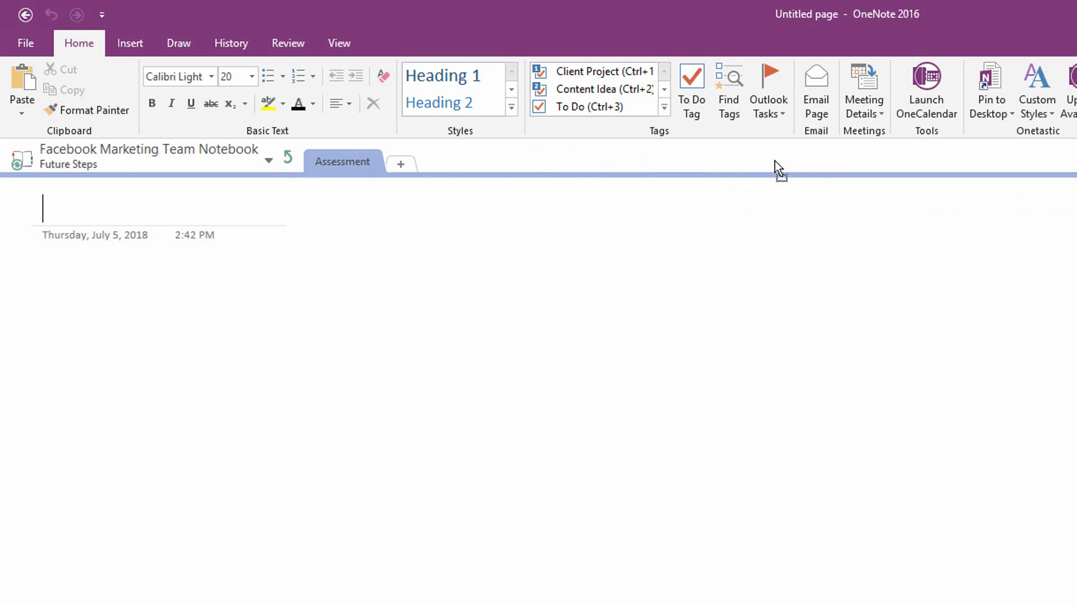
pyautogui.click(288, 158)
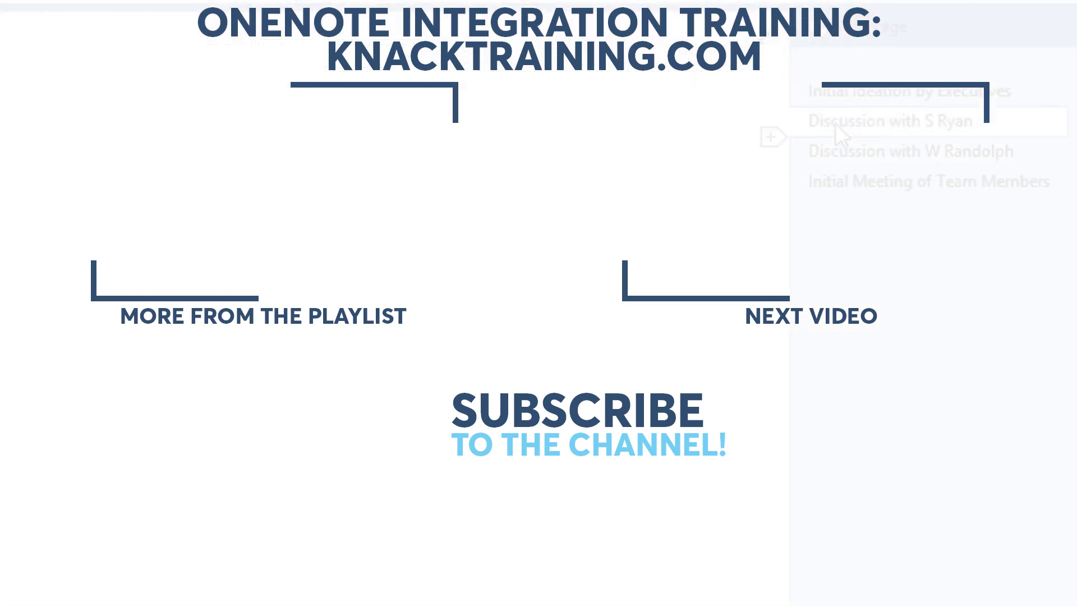
pyautogui.click(893, 95)
pyautogui.click(776, 166)
pyautogui.write('Discussion with Marketing Me')
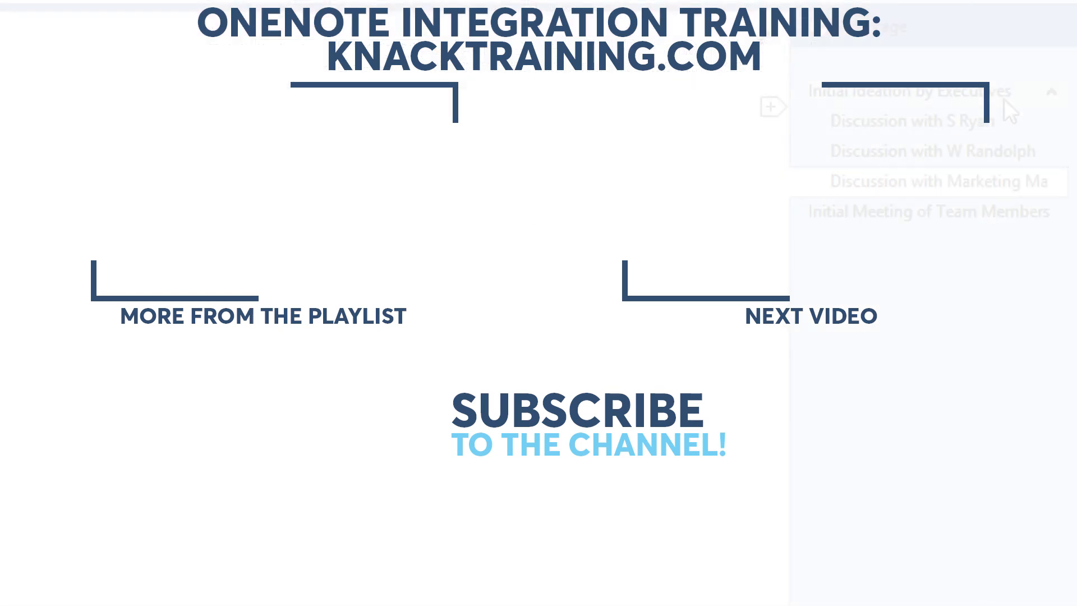
pyautogui.moveTo(824, 181); pyautogui.dragTo(847, 179)
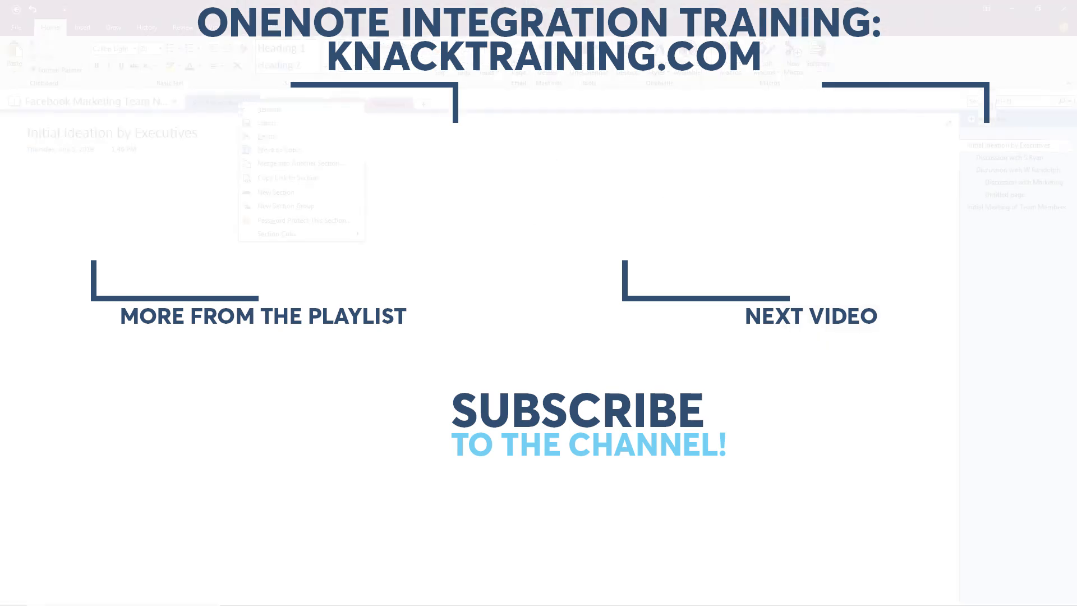